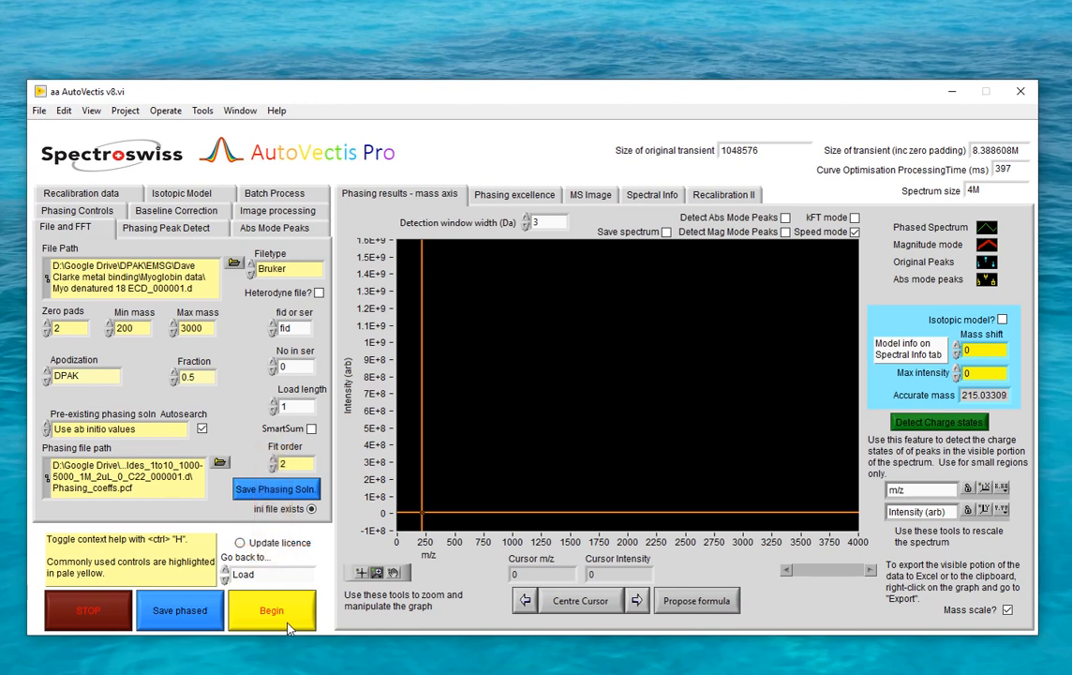
Start processing the Bruker myoglobin ECD transient and accept the pre-phasing peak definitions
click(287, 628)
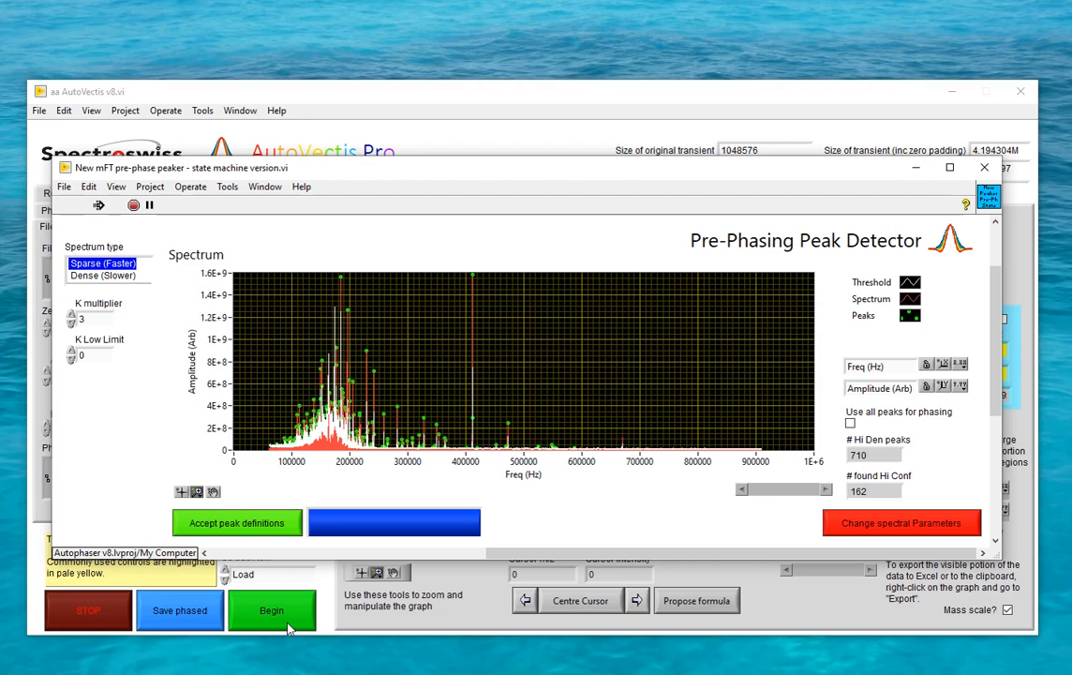
click(259, 531)
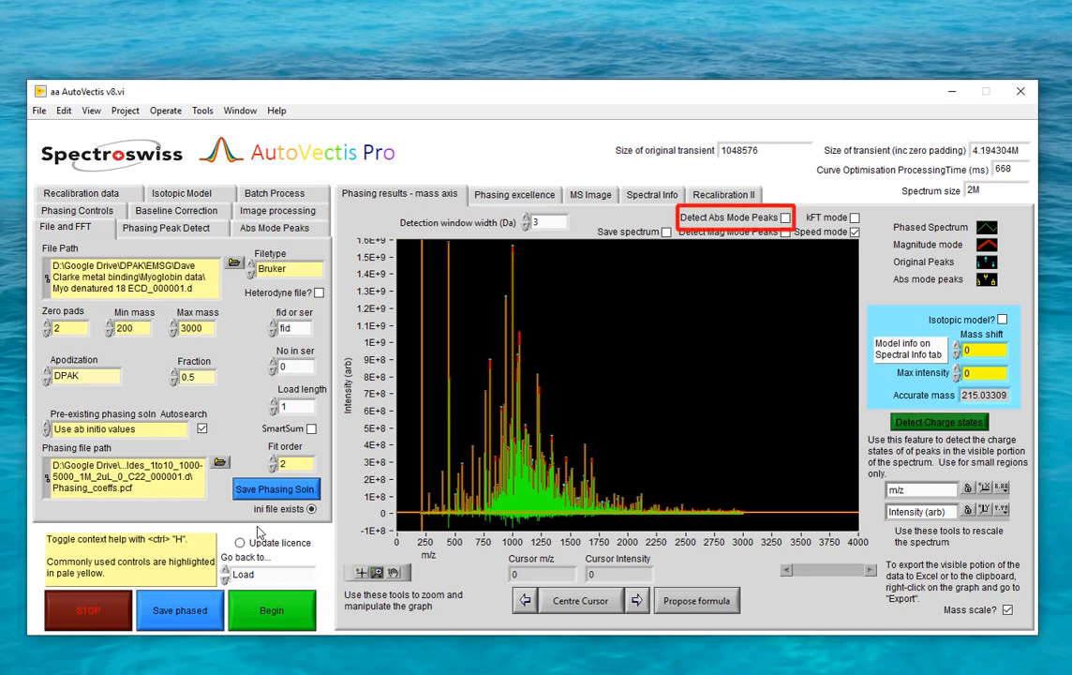
Detect absorption-mode peaks in the phased spectrum with an SNR of 2.5 and accept the peak list
click(785, 218)
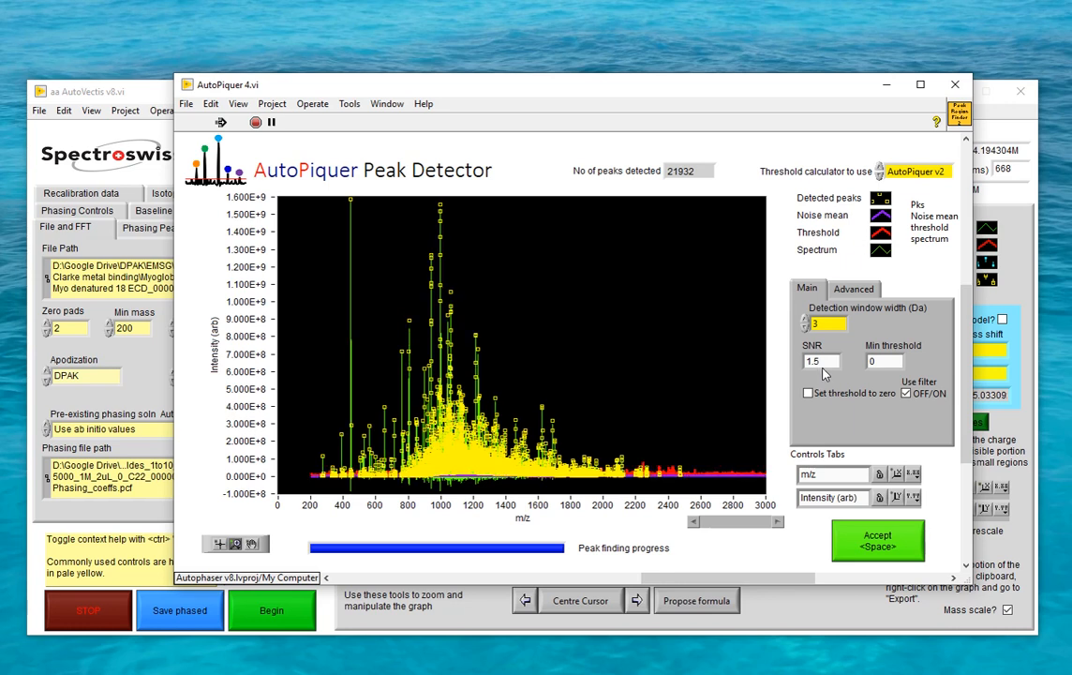
double_click(822, 361)
text(2.5)
key(Return)
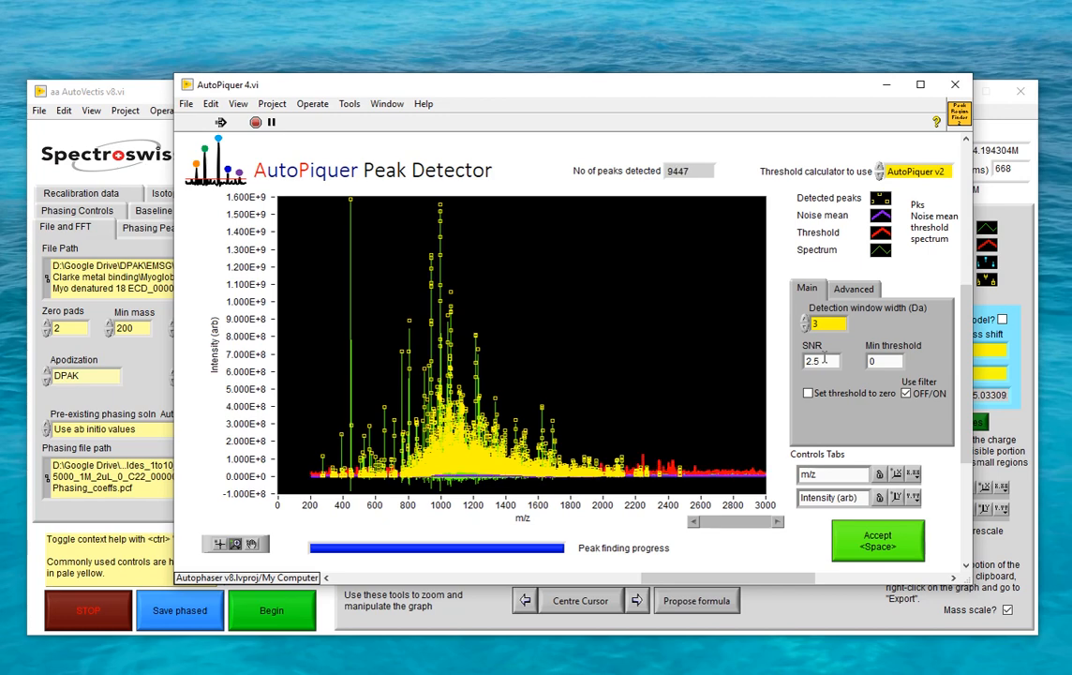
click(846, 534)
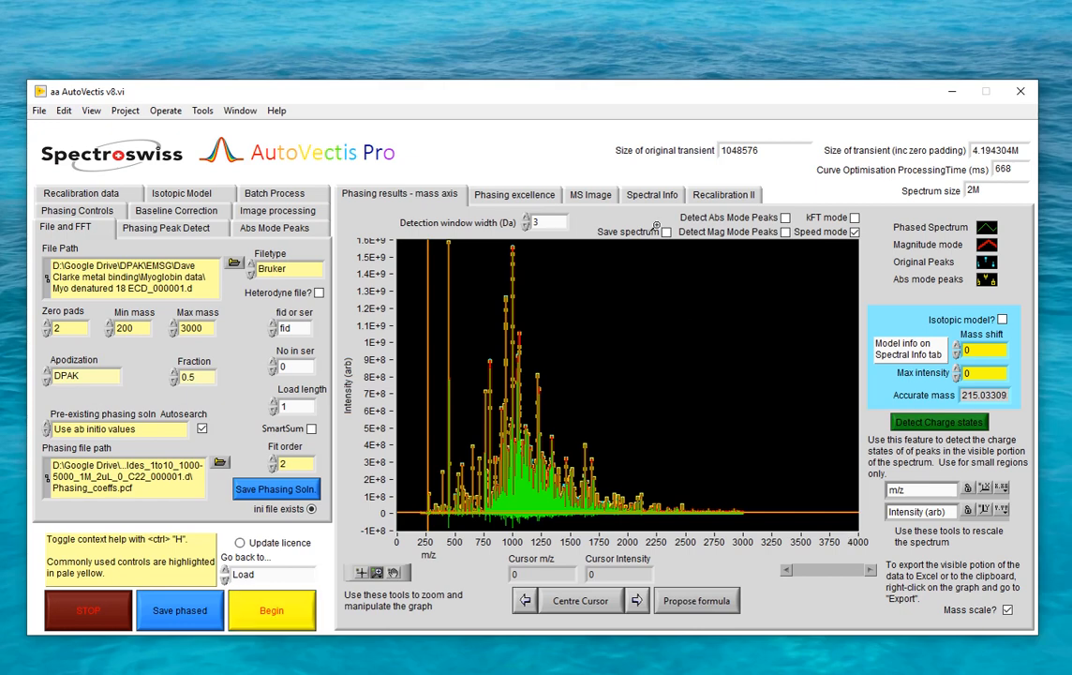
Export the absorption-mode peak list to AutoSeequer and bring its whole window into view
click(652, 196)
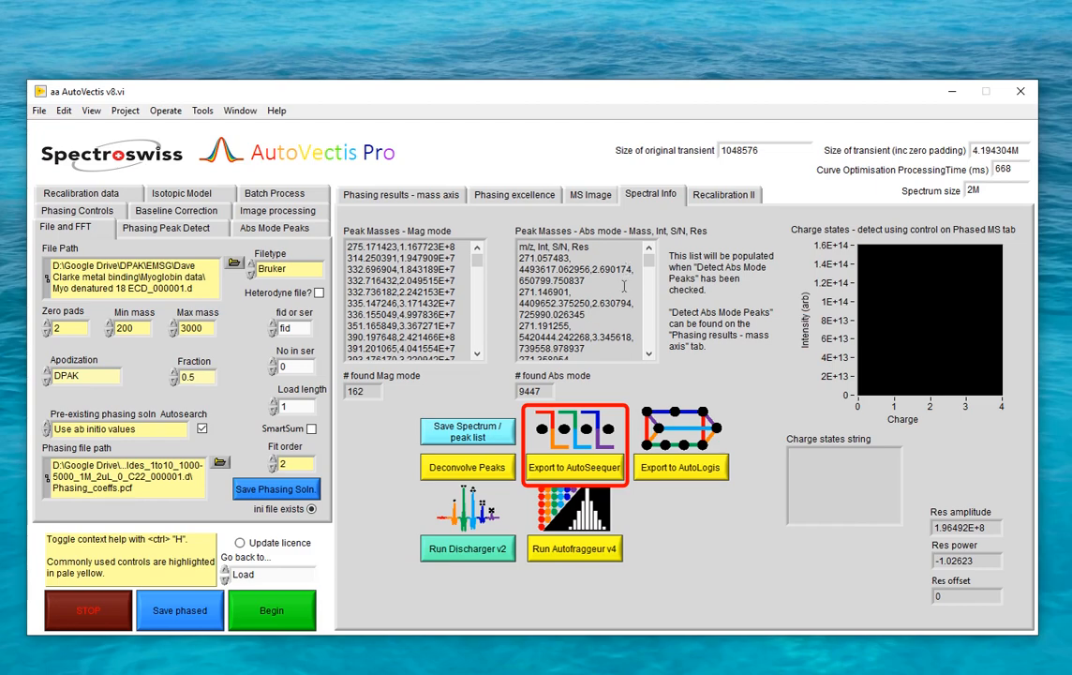
click(583, 467)
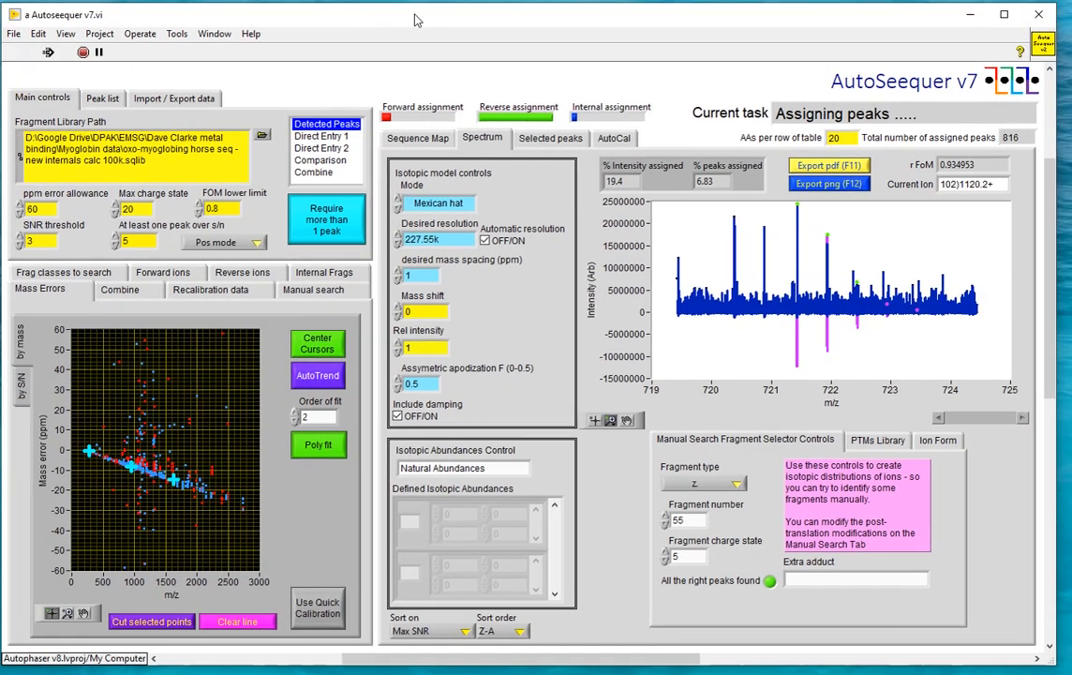
double_click(417, 21)
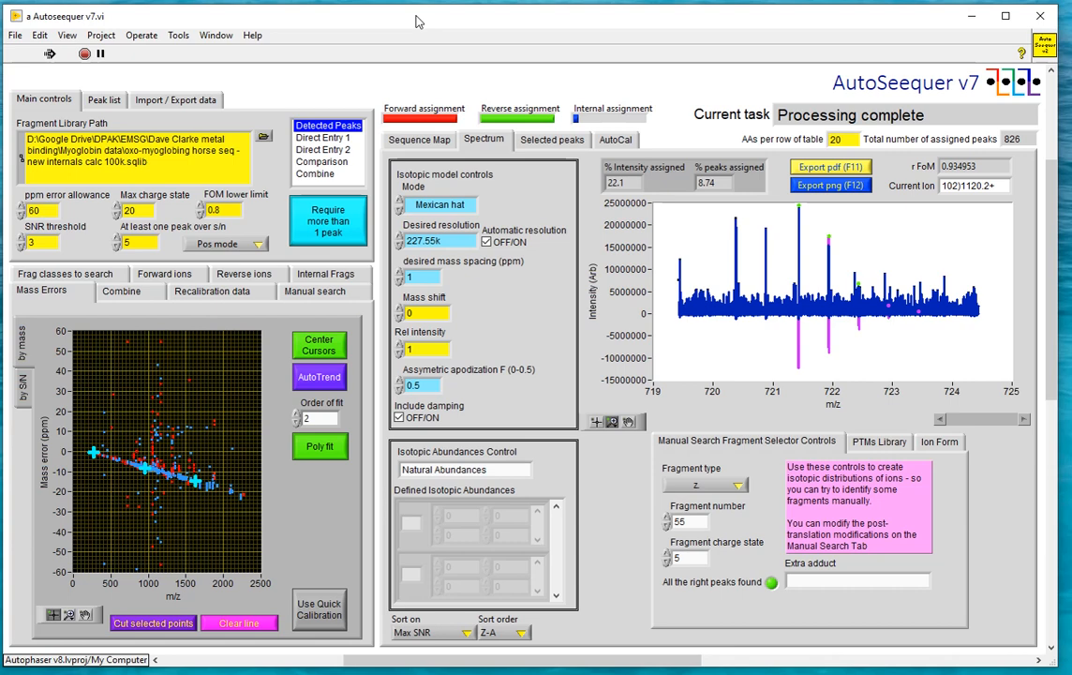
Apply the quick calibration to the assigned peaks and set the ppm error allowance to 2
click(314, 623)
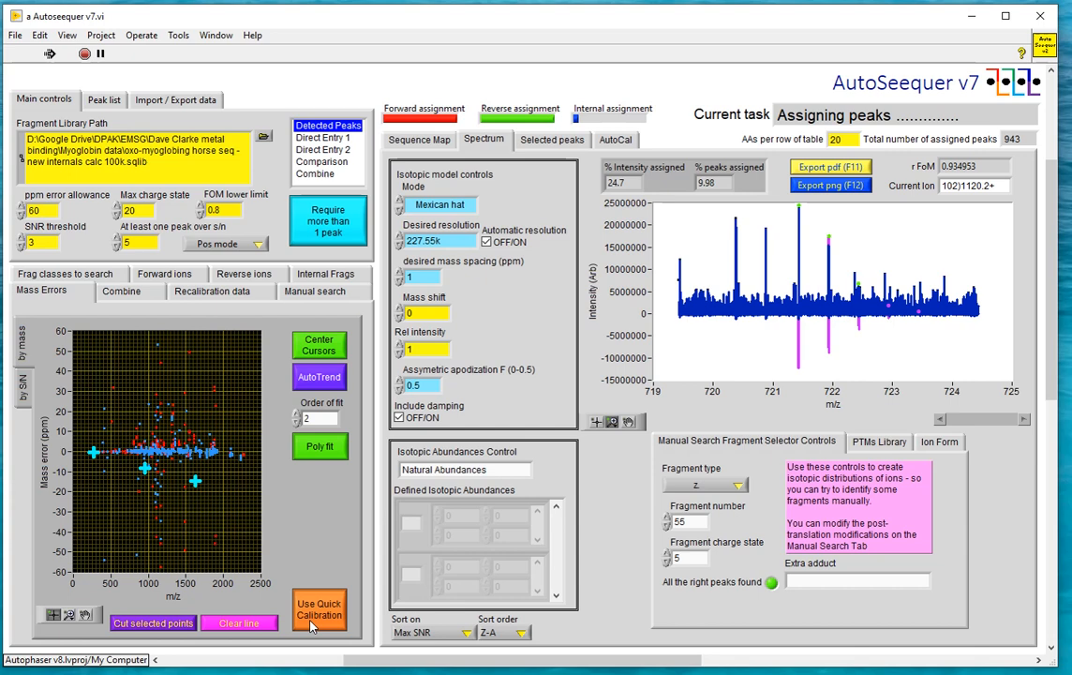
double_click(46, 209)
text(2)
key(Return)
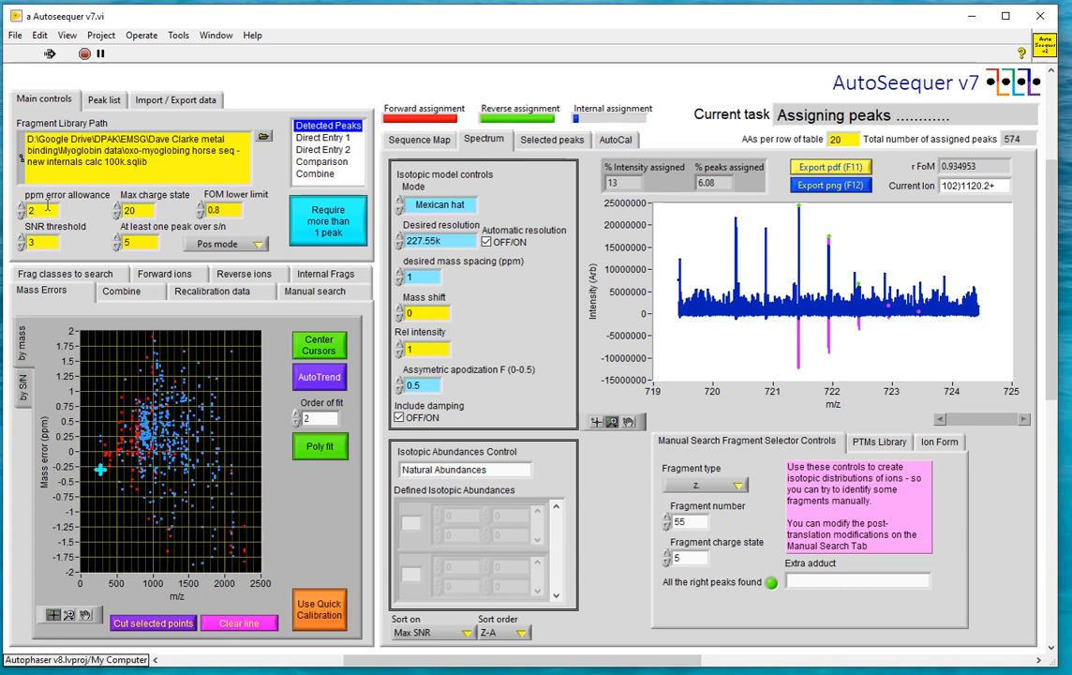
Show the sequence map and load the fragment library "myoglobing horse seq - new internals calc 100k.sqlib"
click(421, 141)
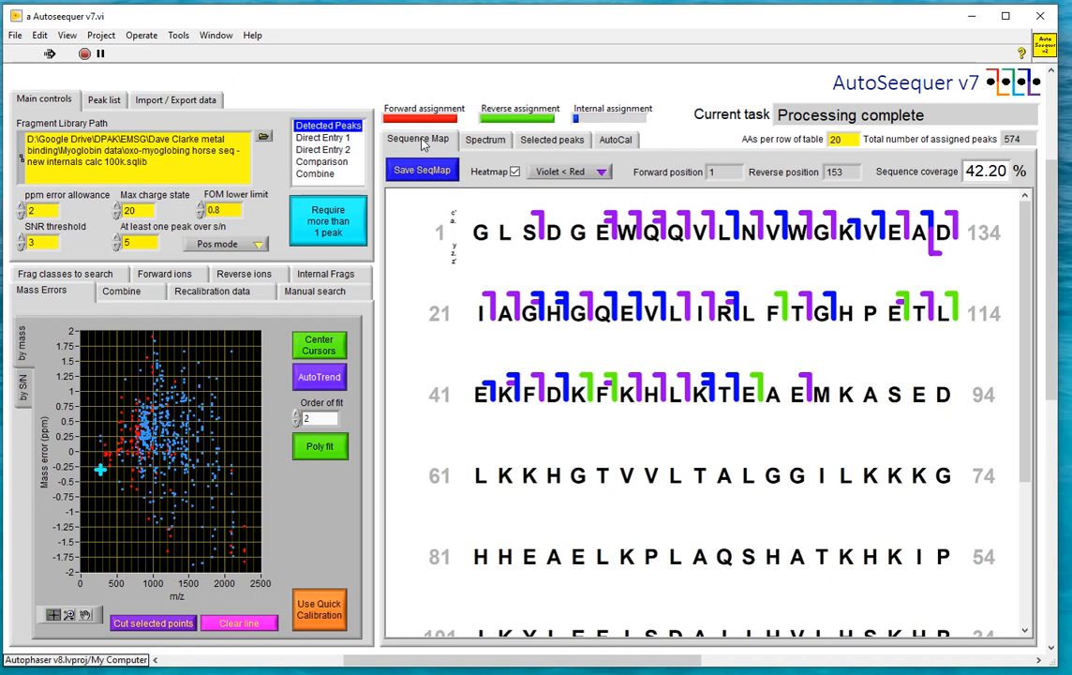
click(269, 139)
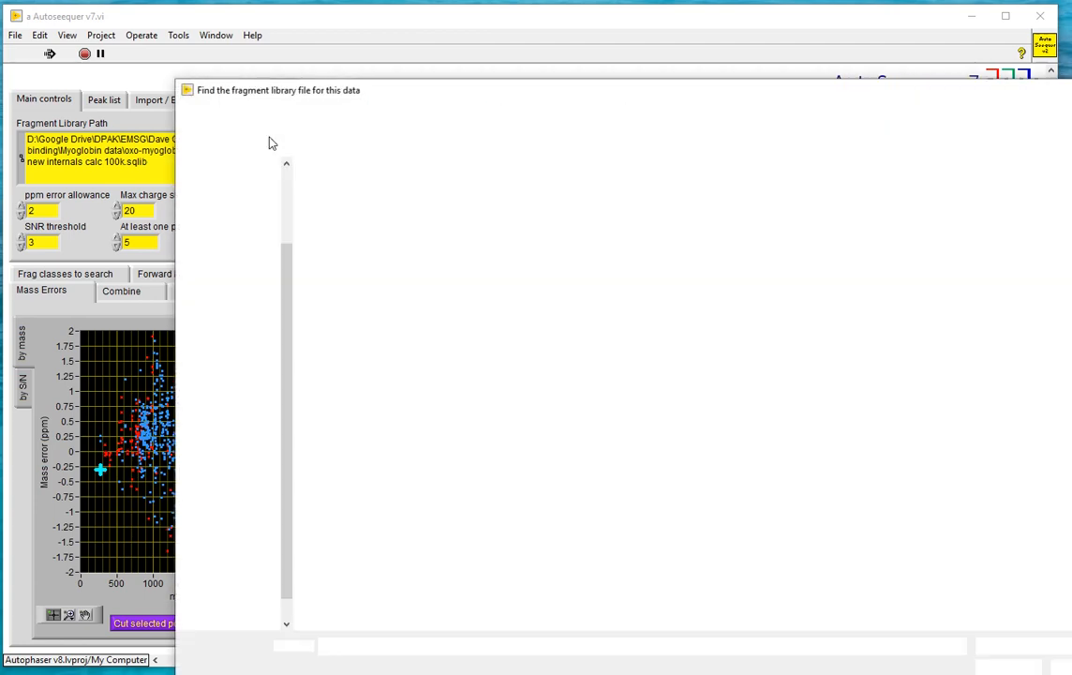
double_click(370, 205)
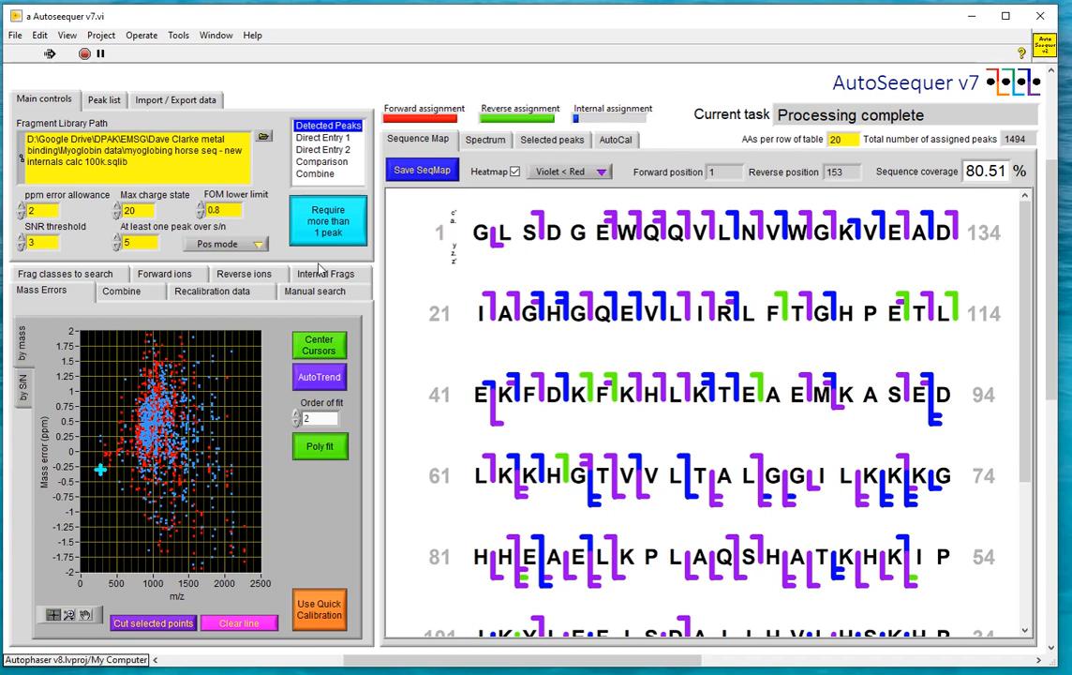
Include internal fragments in the fragment class search and review the sequence map
click(111, 273)
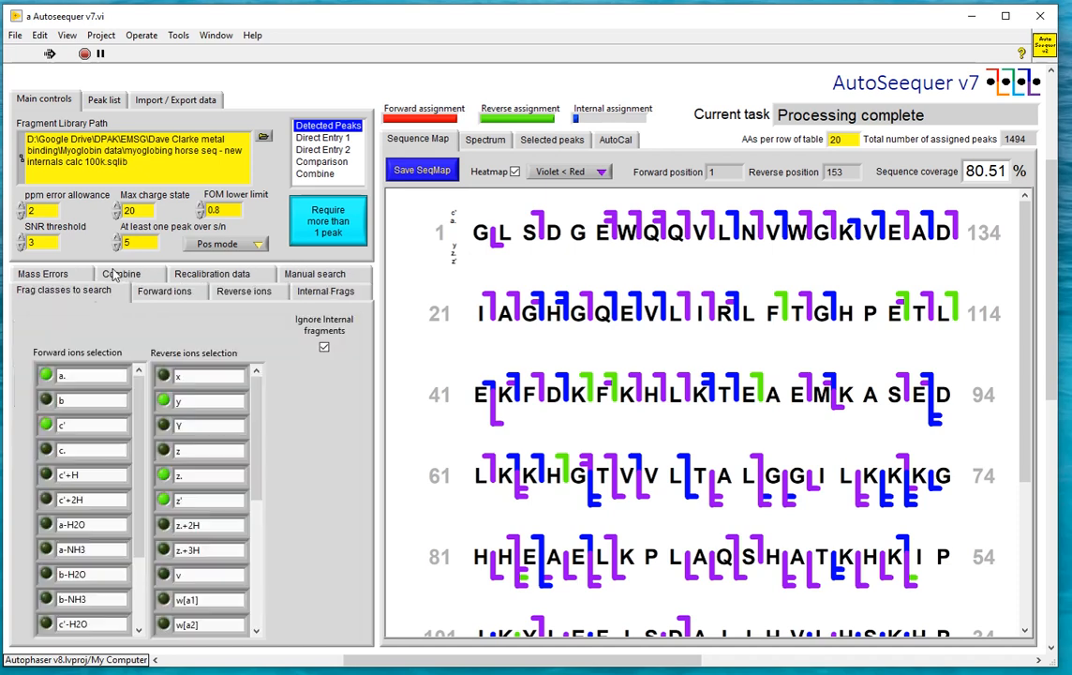
click(324, 347)
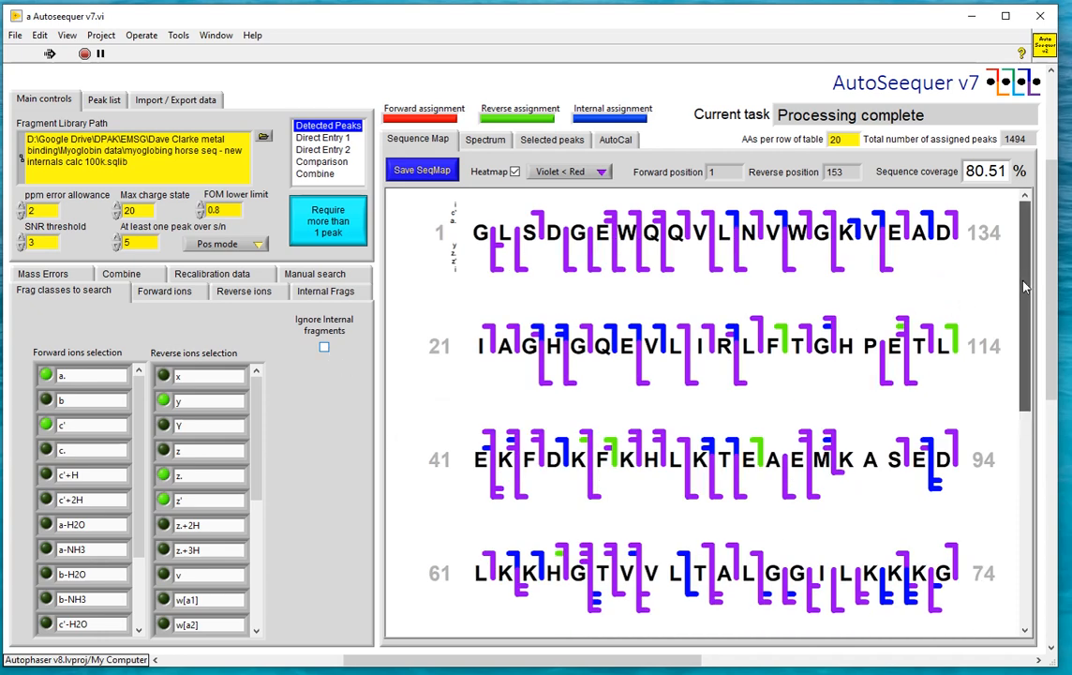
drag(1017, 283, 1012, 254)
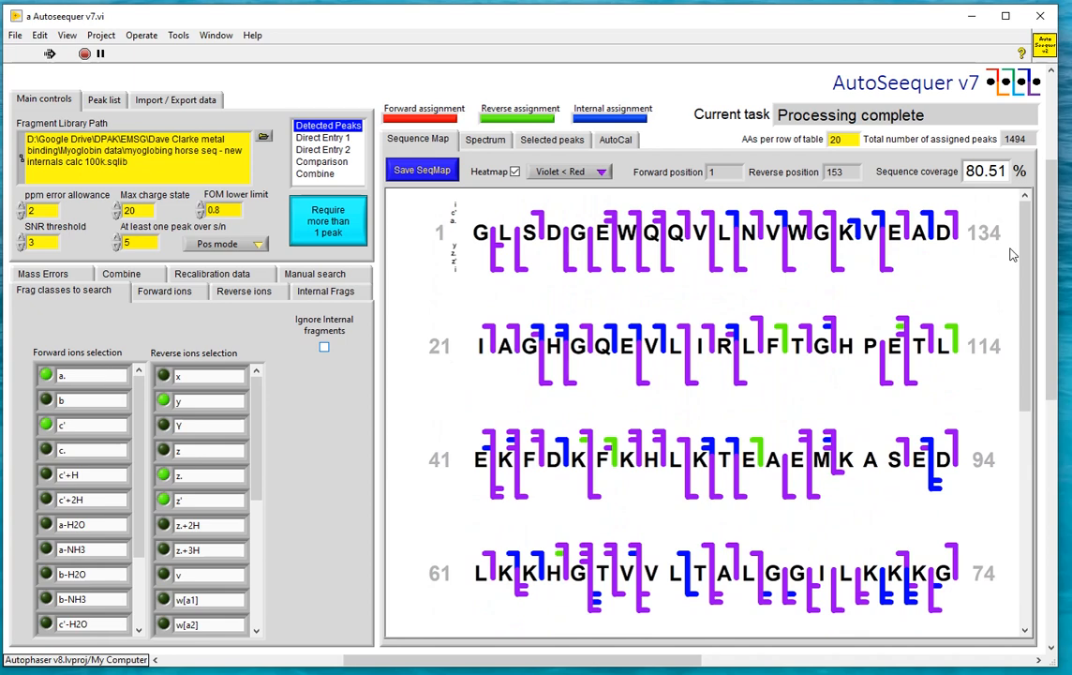
Examine the forward ions' isotopic model fits against the spectrum, from (c')109.12+ down to (c')78.7+
click(188, 293)
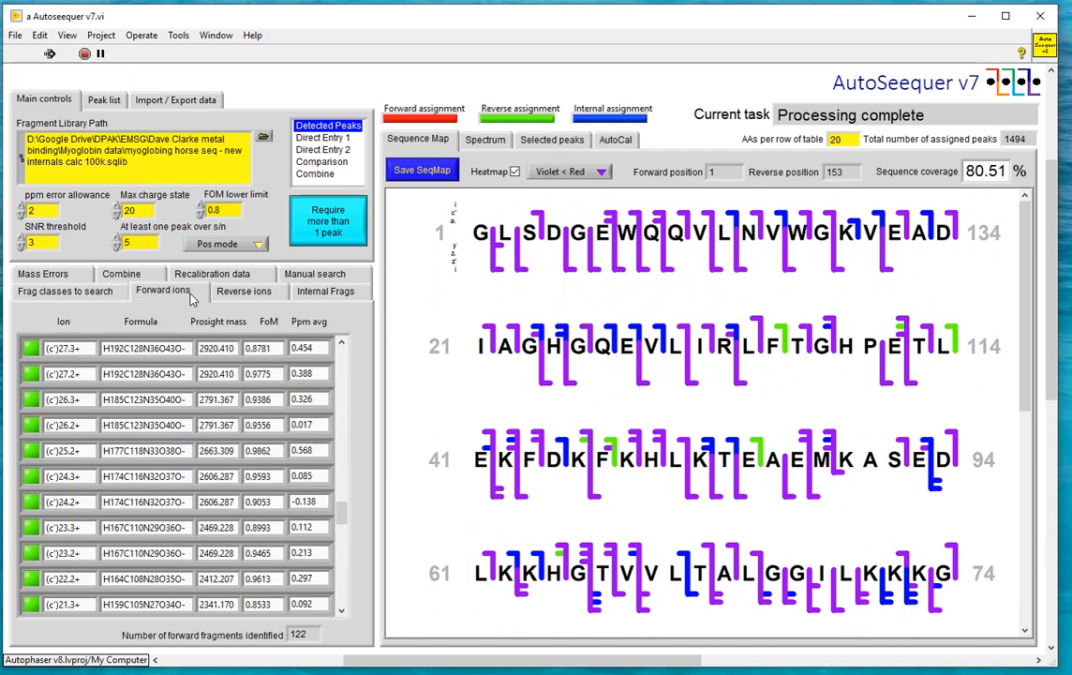
click(484, 138)
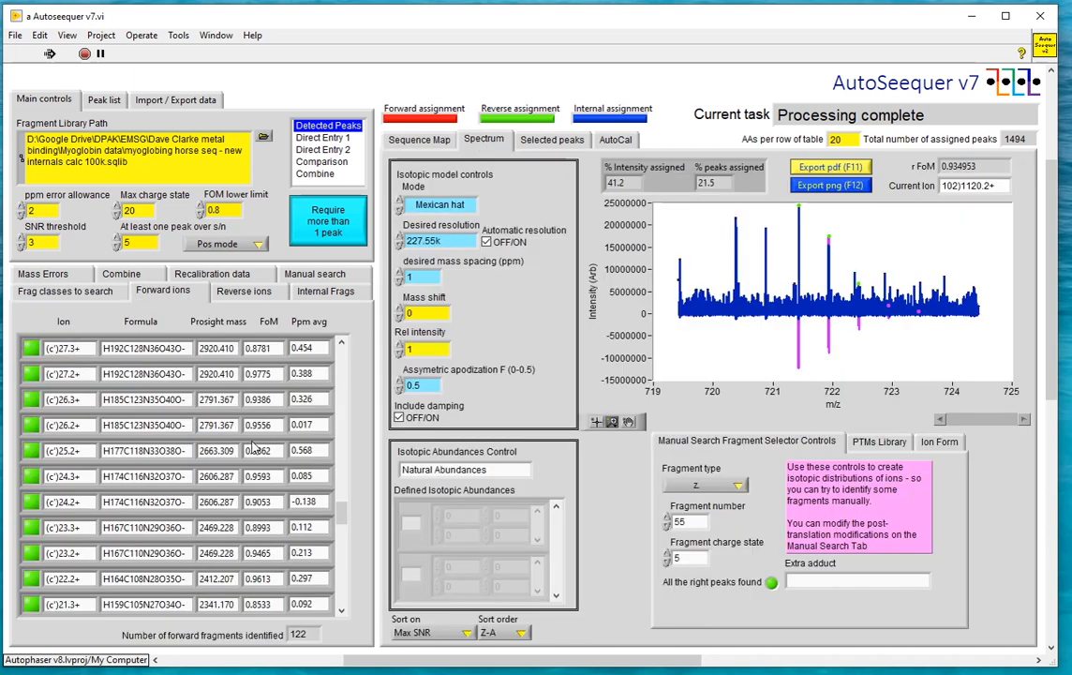
scroll(329, 343, up, 10)
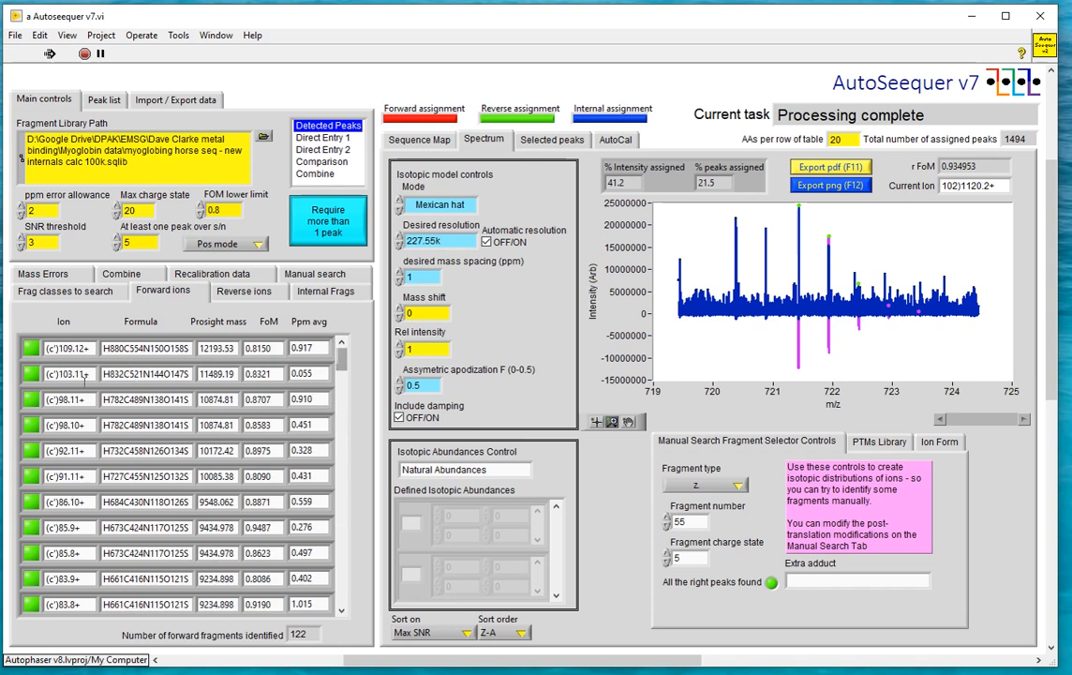
double_click(68, 348)
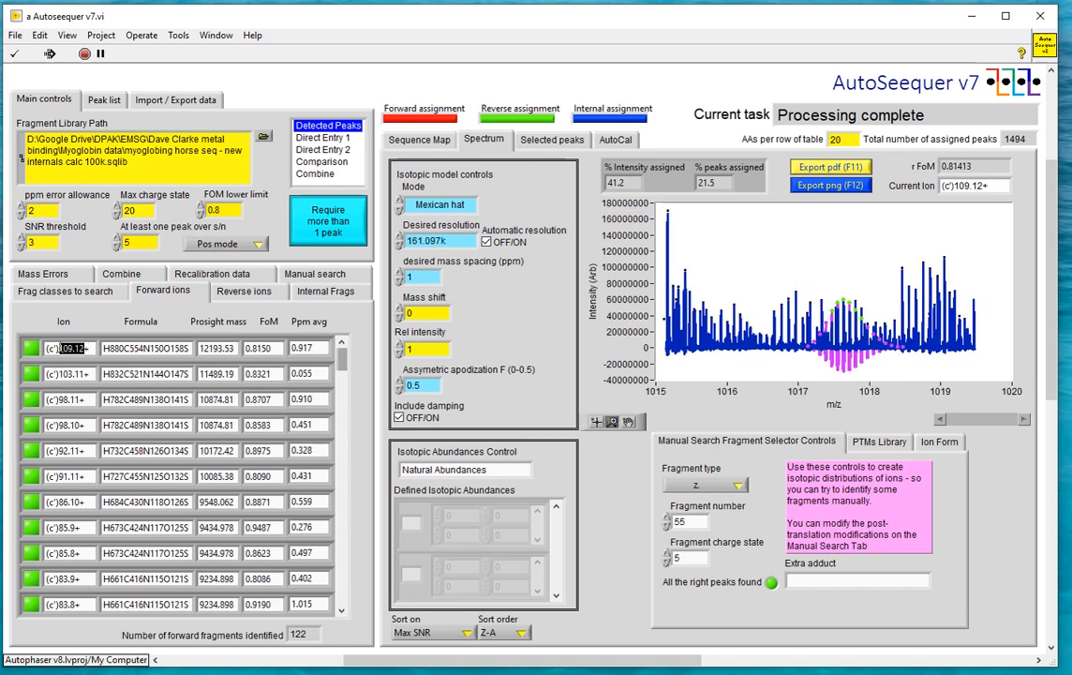
scroll(61, 348, down, 1)
scroll(61, 348, down, 1)
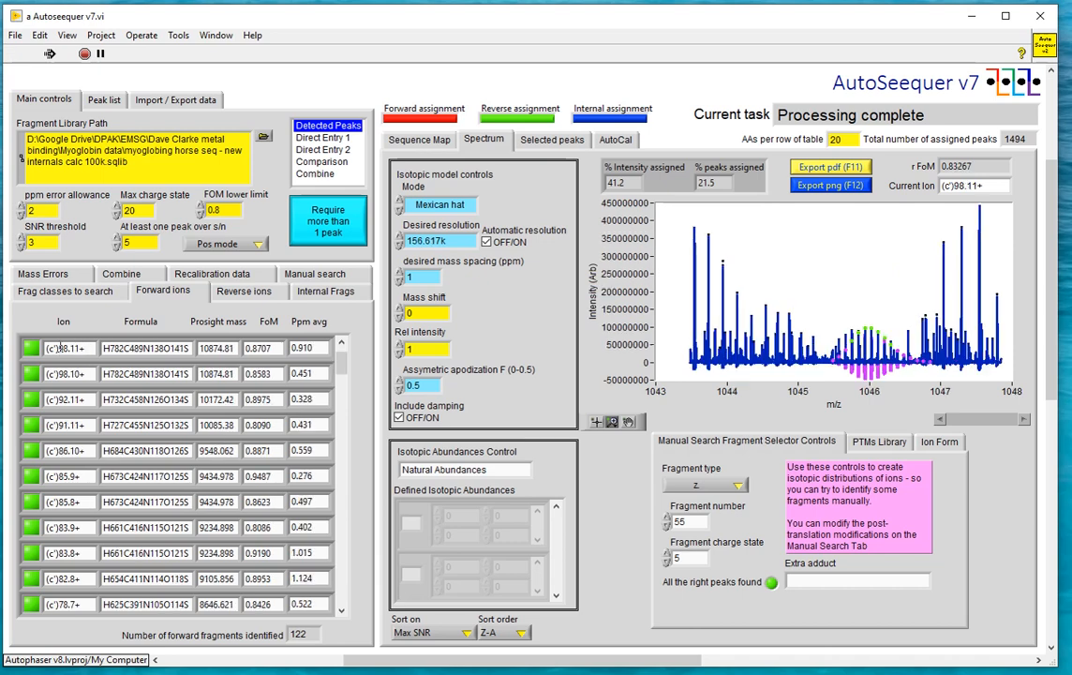
scroll(61, 348, down, 1)
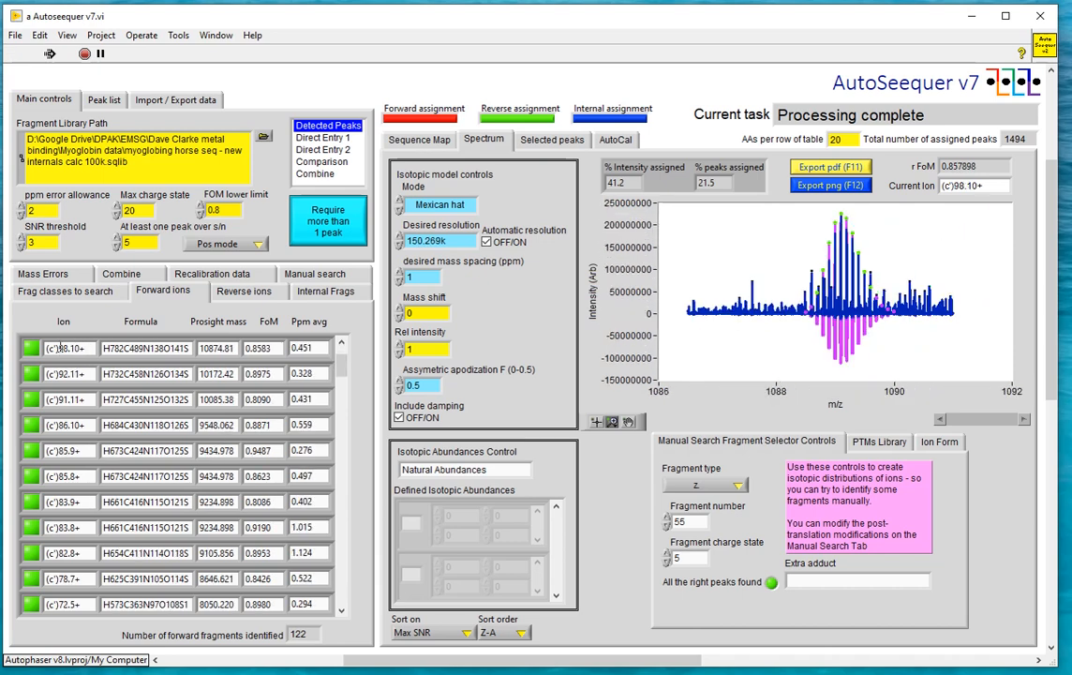
scroll(61, 347, down, 1)
scroll(61, 348, down, 1)
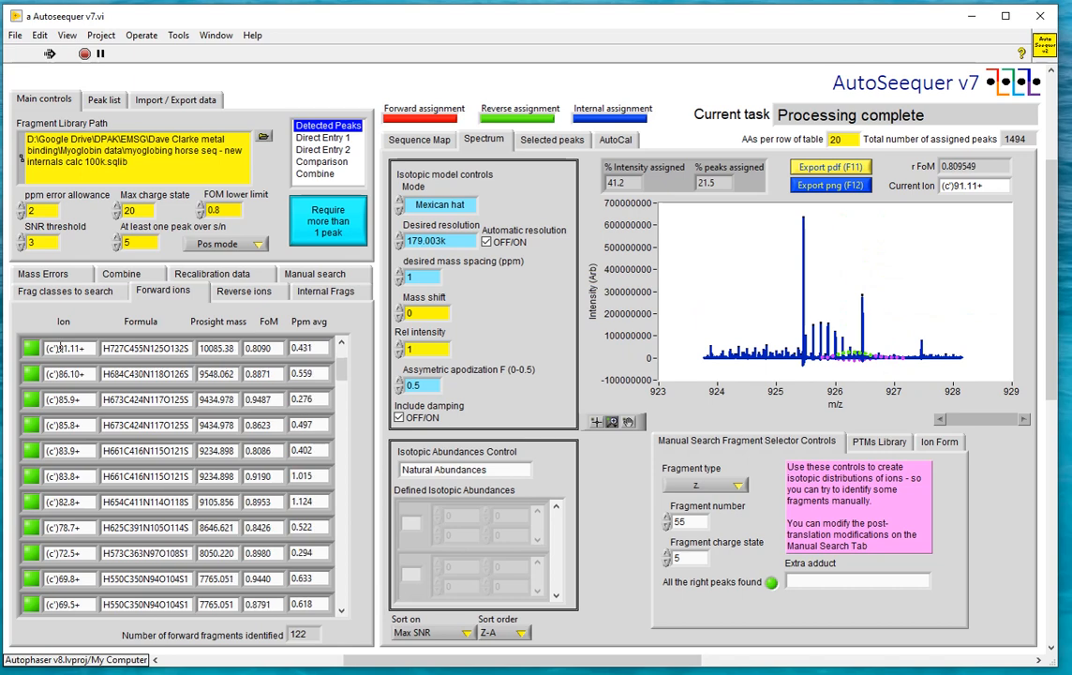
scroll(61, 348, down, 1)
scroll(61, 347, down, 1)
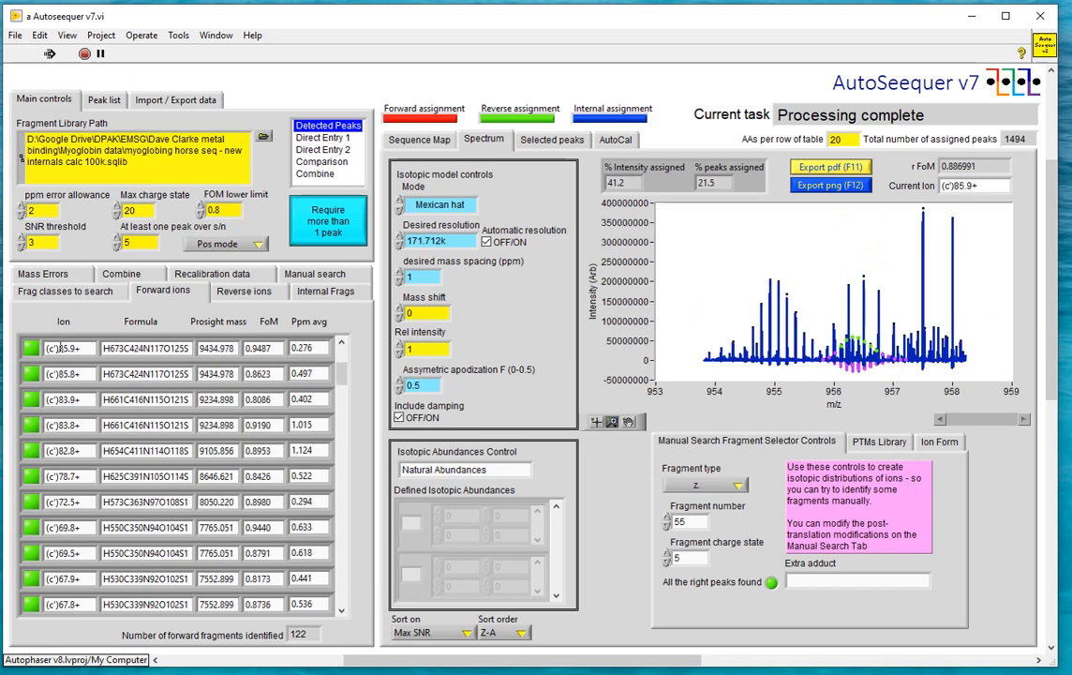
scroll(60, 348, down, 1)
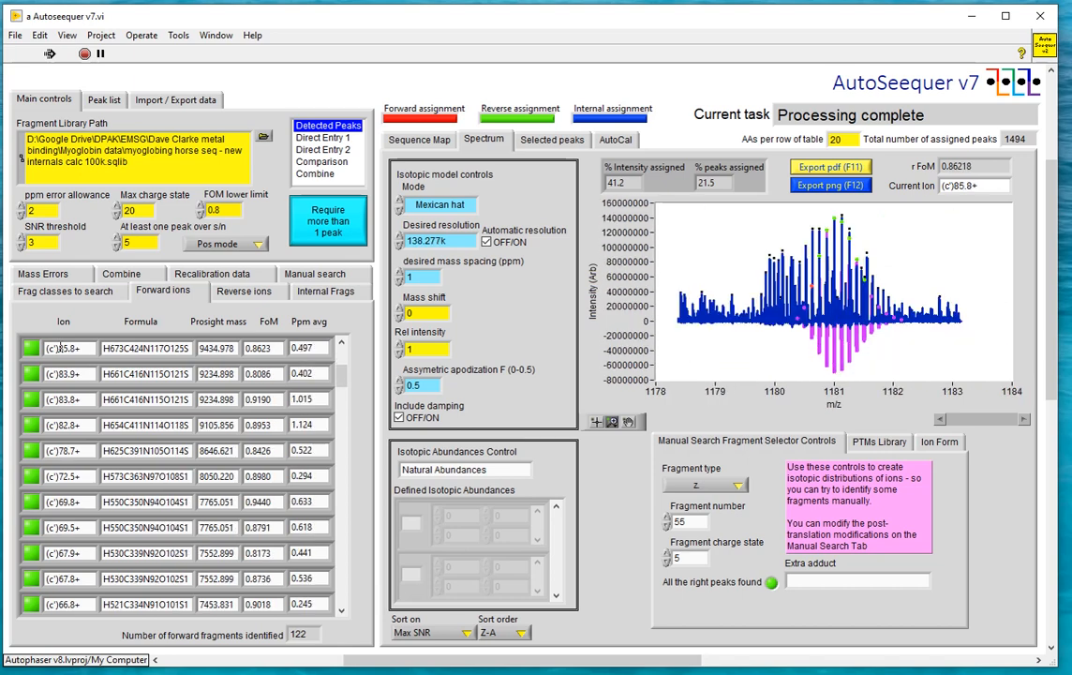
scroll(60, 348, down, 1)
scroll(60, 348, down, 1)
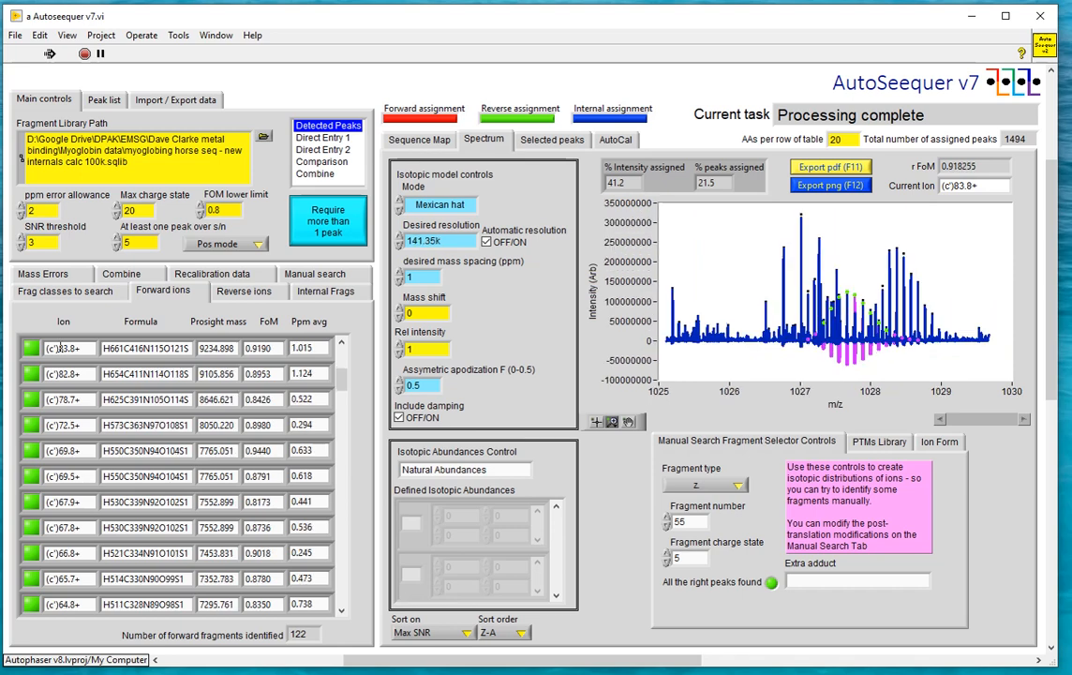
scroll(60, 347, down, 1)
scroll(60, 348, down, 1)
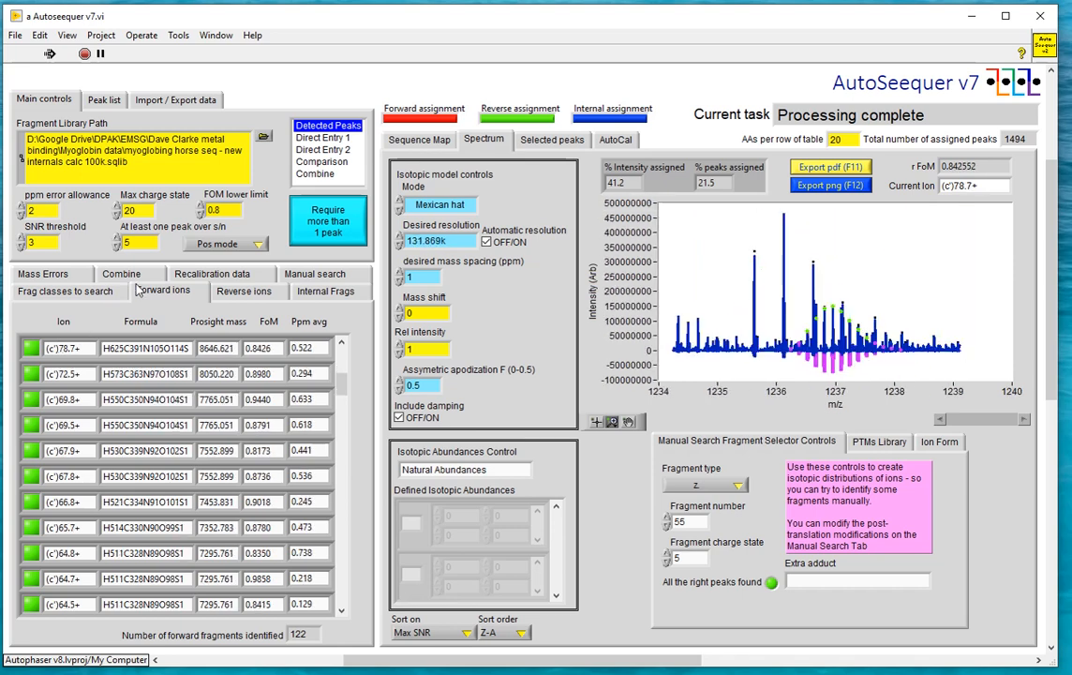
Examine the isotopic model fits of the identified internal fragments against the spectrum, one after another from the first entry
click(292, 289)
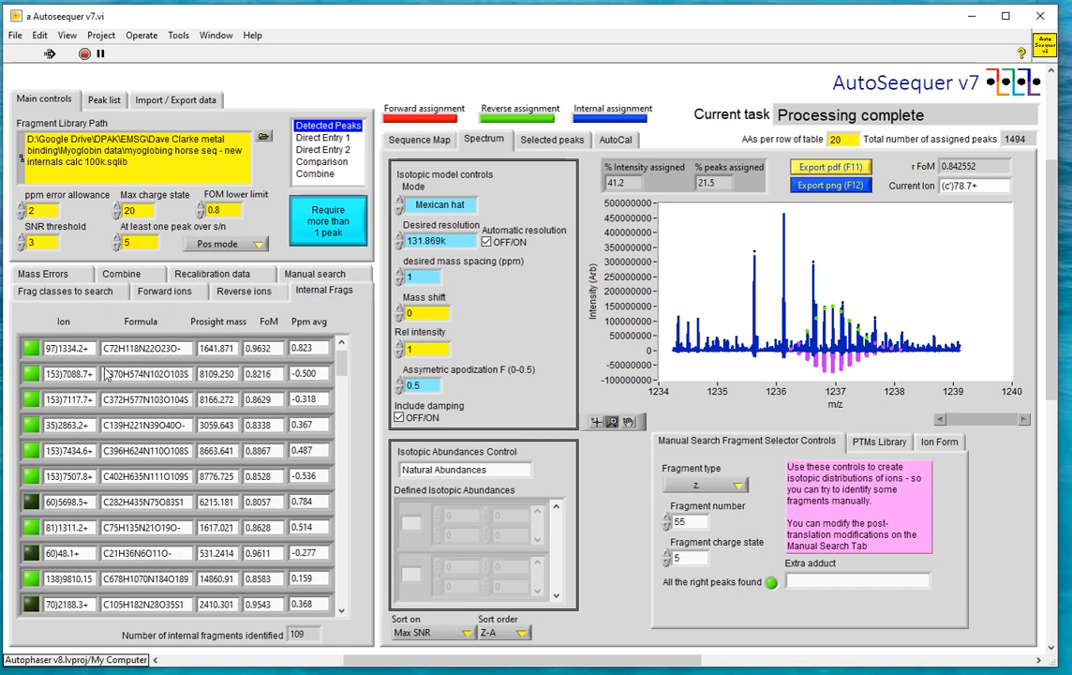
double_click(70, 350)
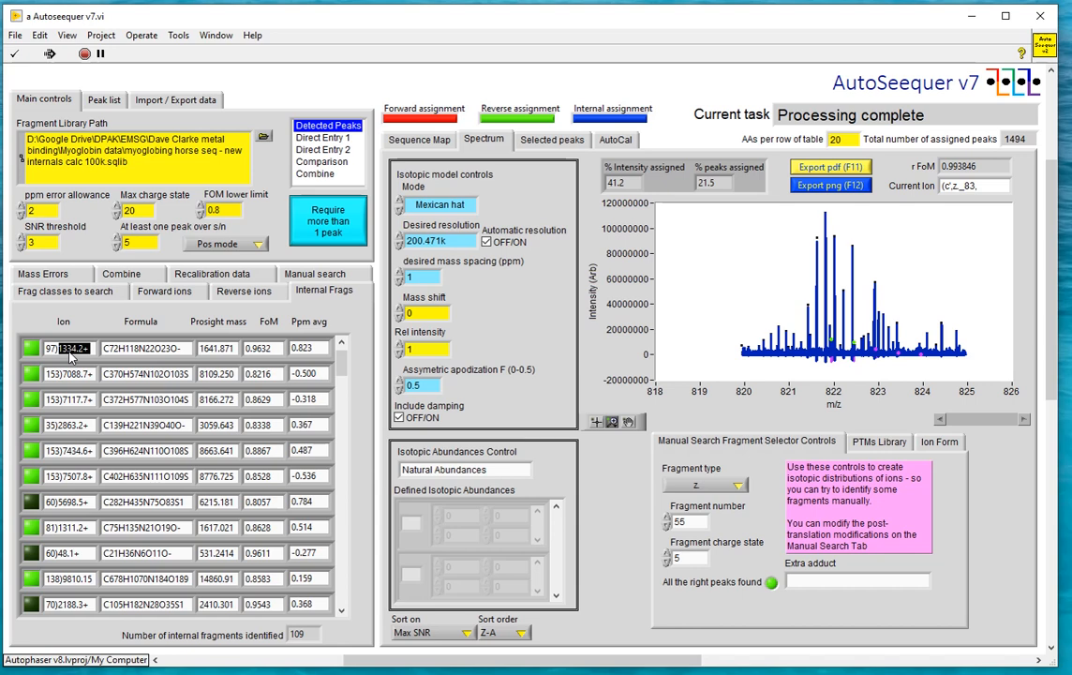
scroll(69, 353, down, 1)
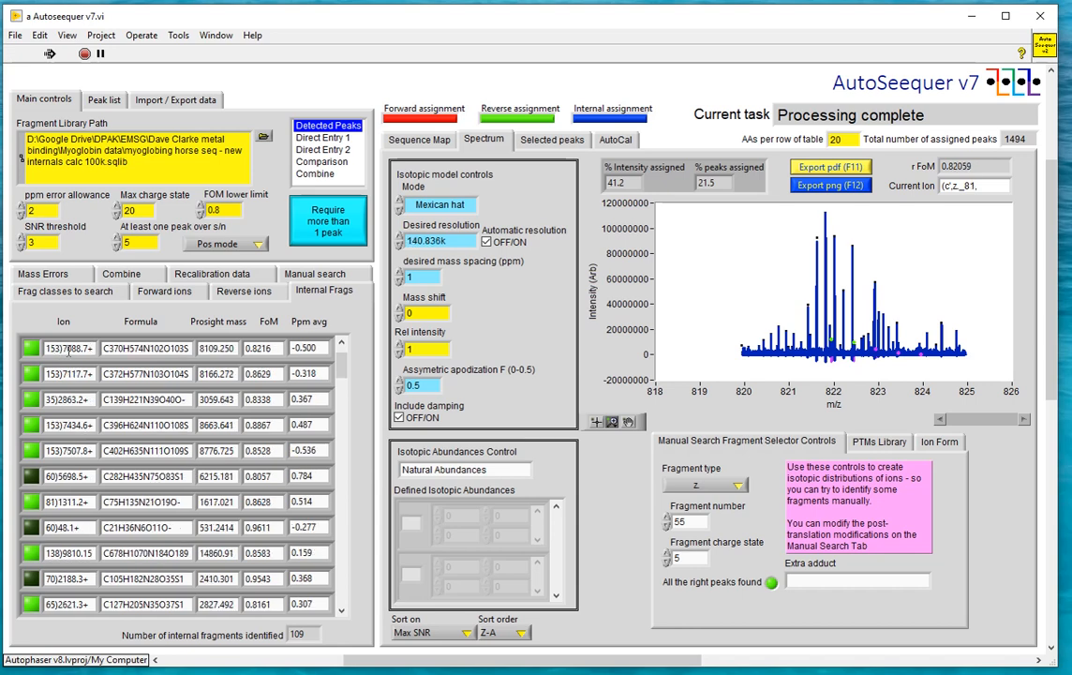
scroll(69, 350, down, 1)
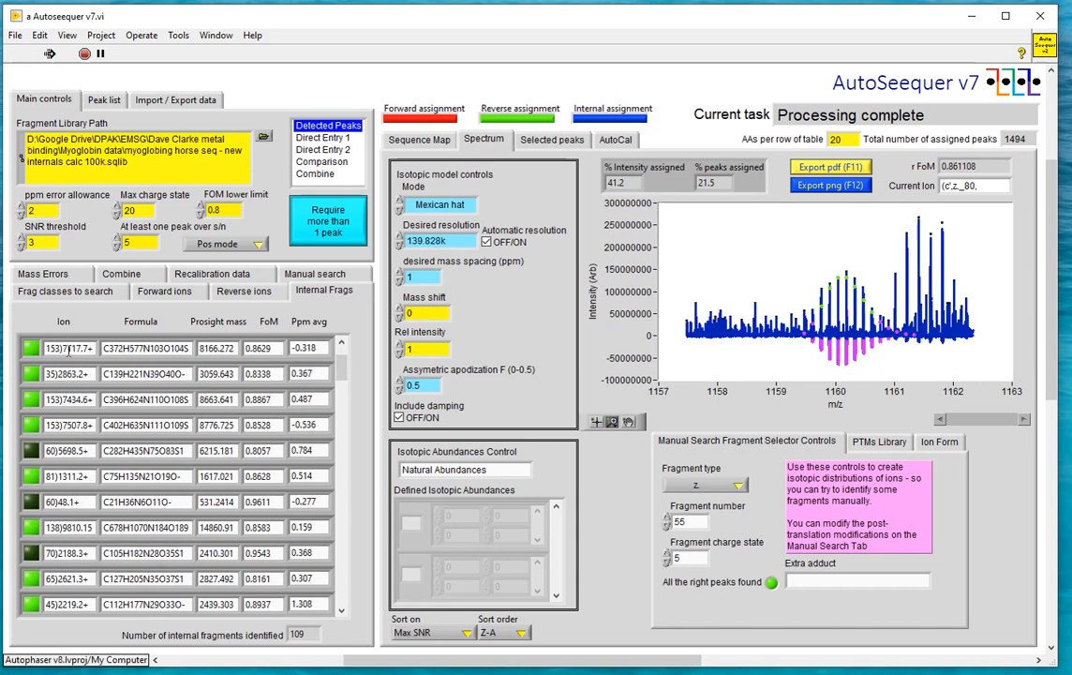
scroll(68, 352, down, 1)
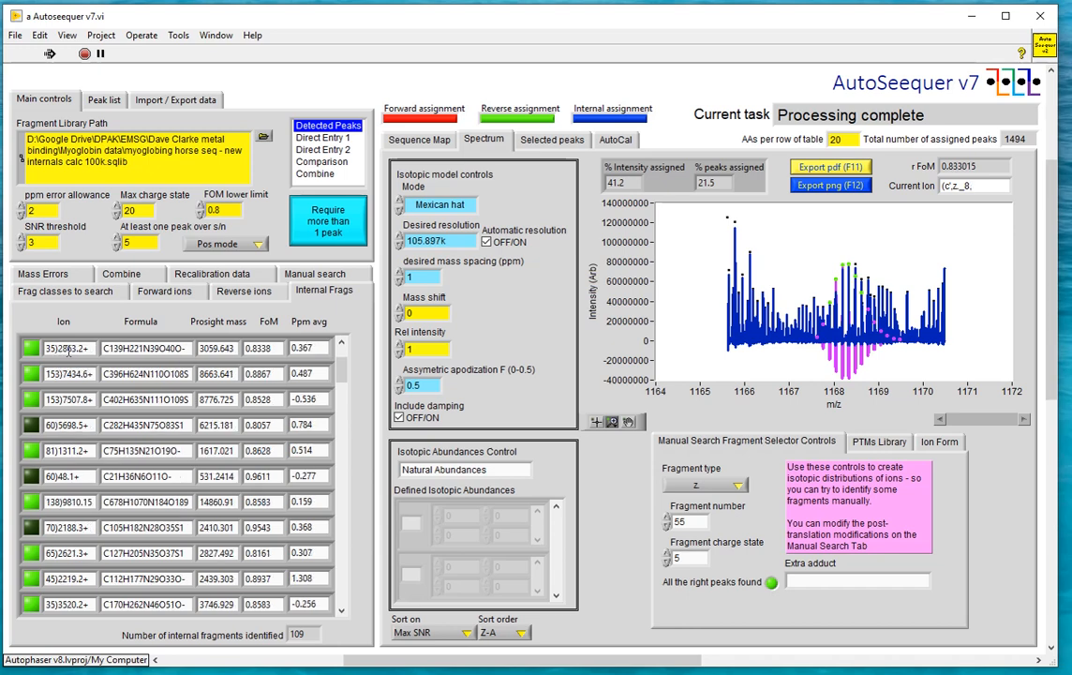
scroll(70, 349, down, 1)
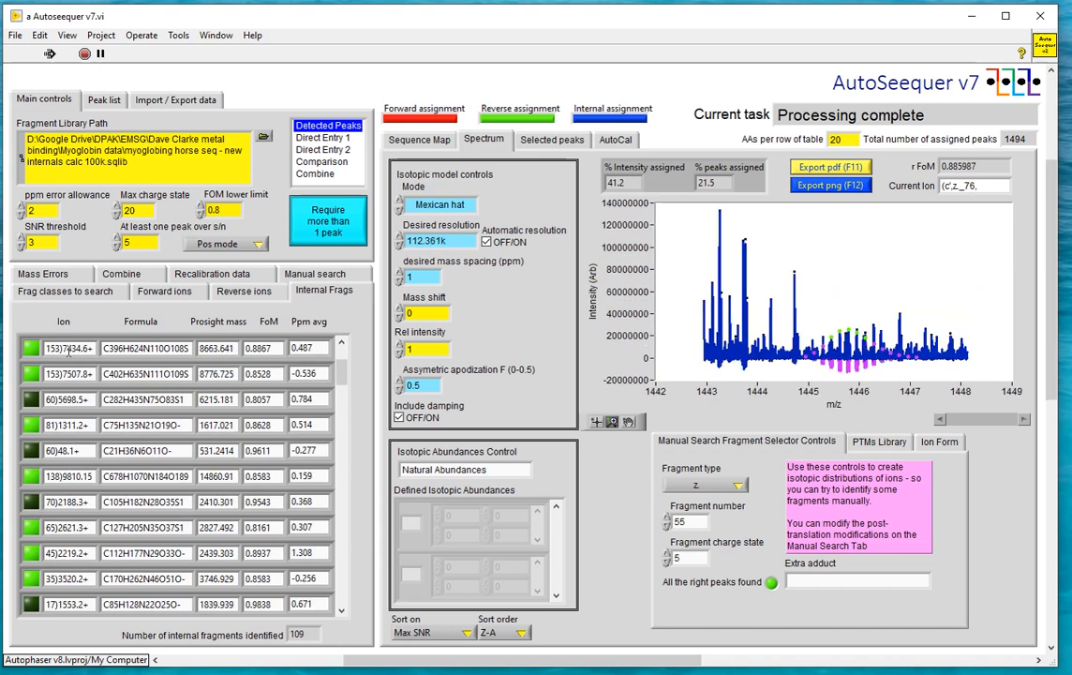
scroll(69, 349, down, 1)
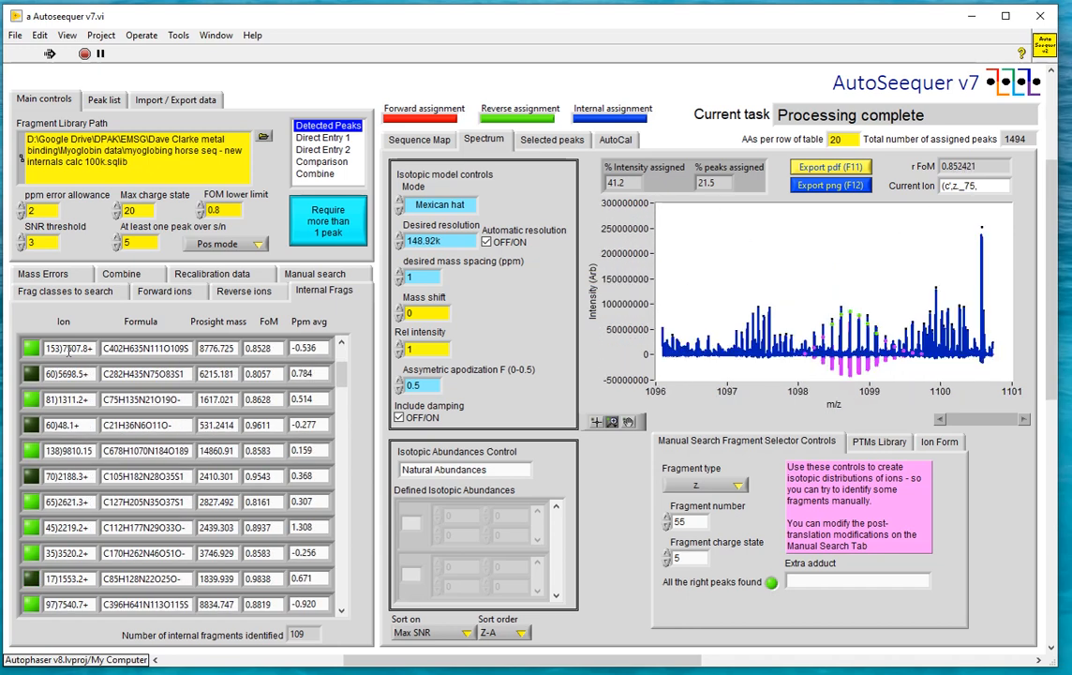
scroll(68, 350, down, 1)
scroll(68, 350, down, 1)
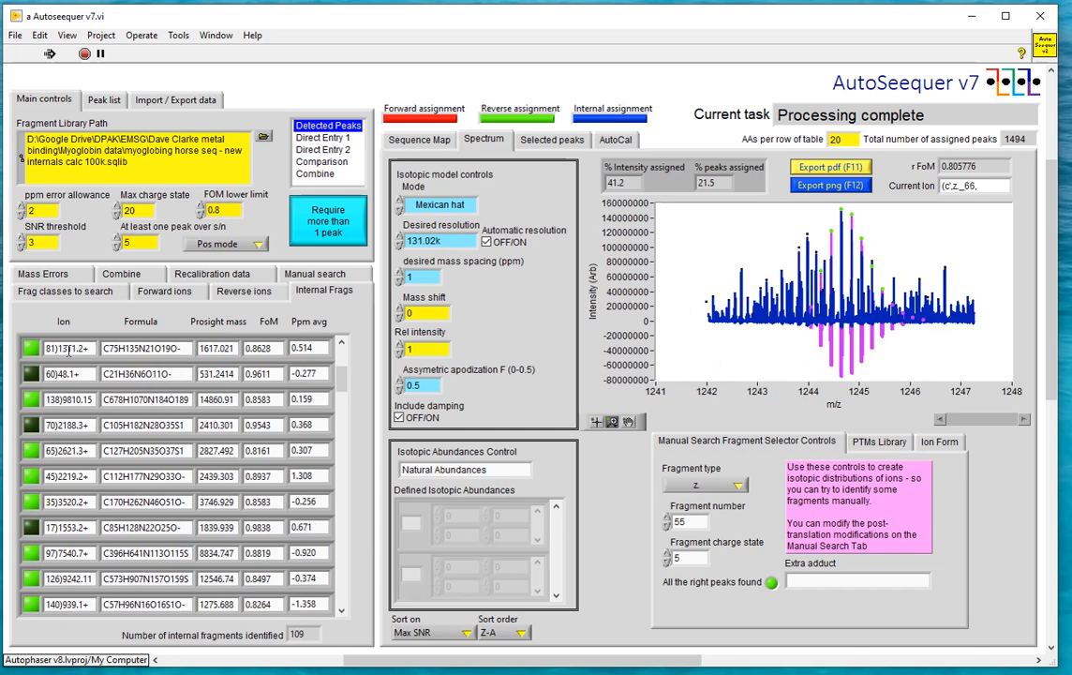
Continue examining the internal fragments' isotopic model fits against the spectrum, entry by entry down to the fragment ending in 97)7540.7+
scroll(68, 349, down, 1)
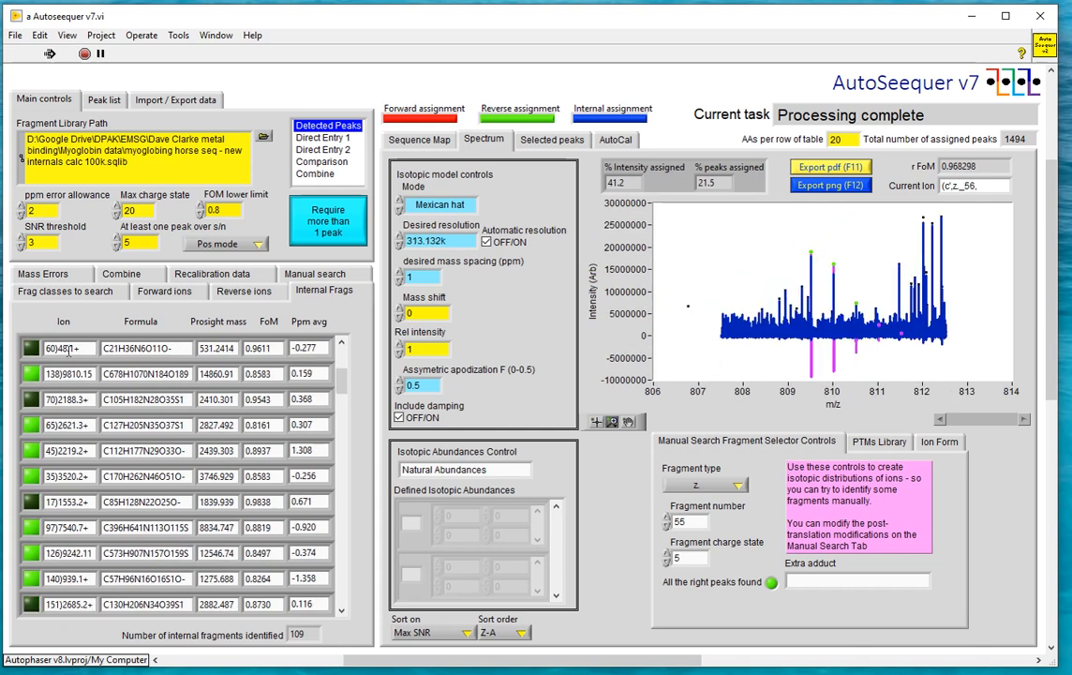
scroll(68, 349, down, 1)
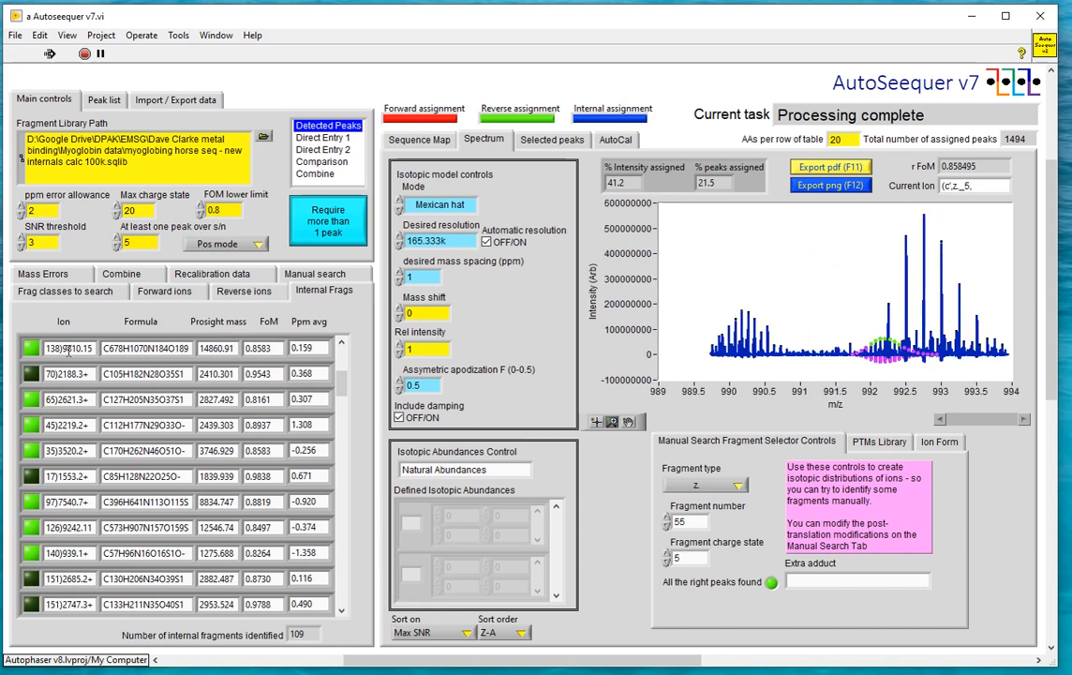
scroll(69, 350, down, 1)
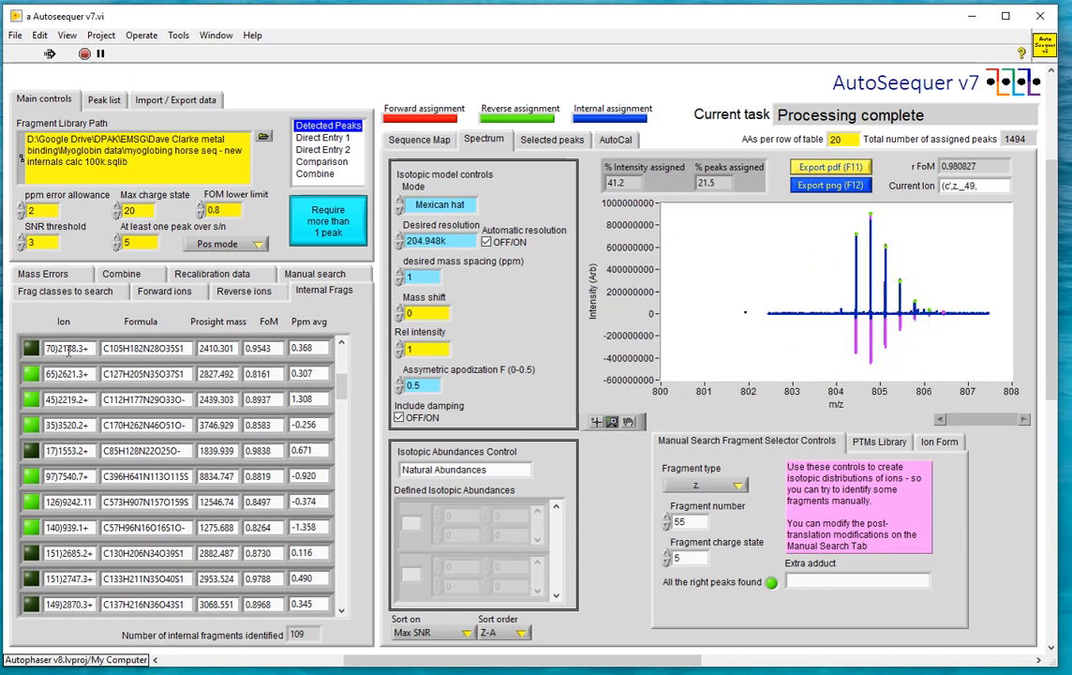
scroll(69, 350, down, 1)
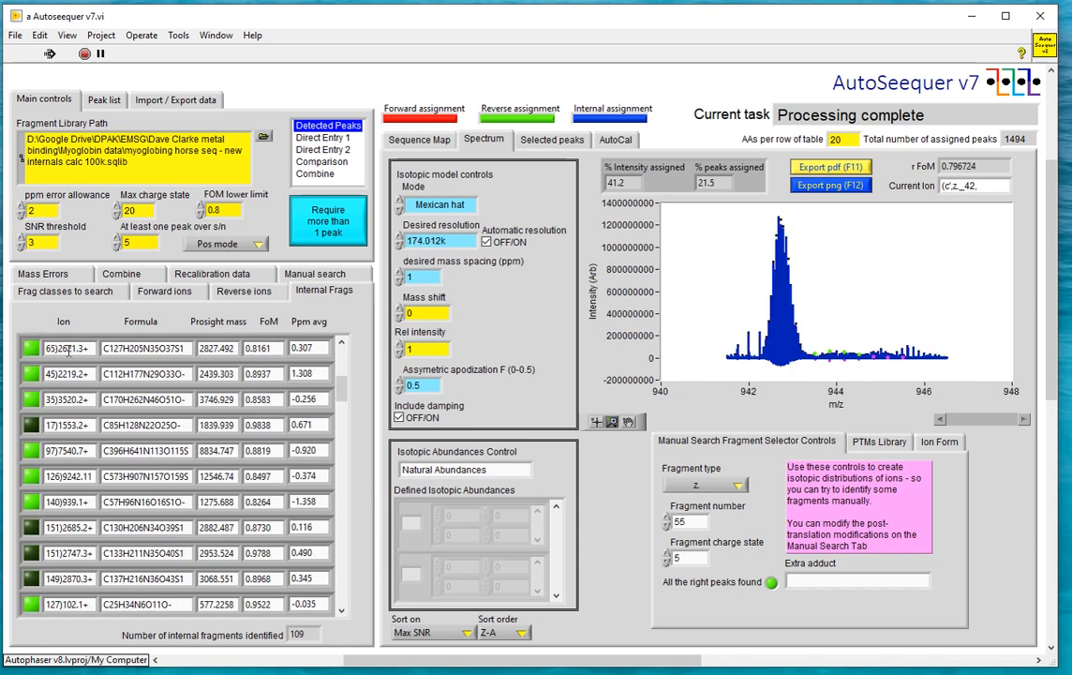
scroll(68, 349, down, 2)
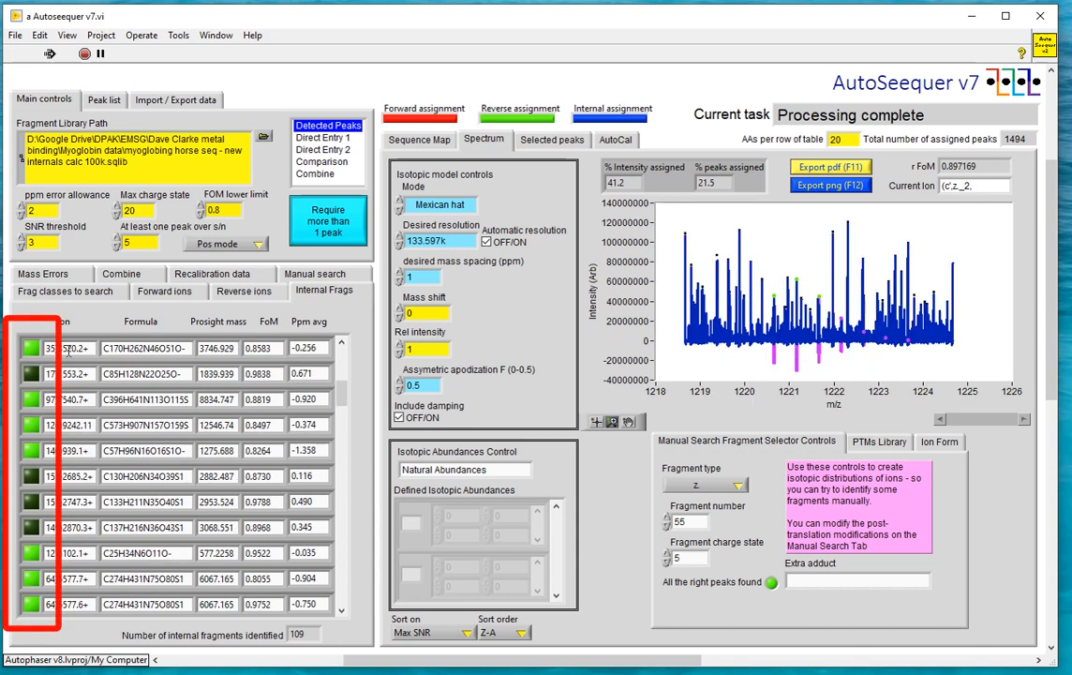
scroll(69, 351, down, 1)
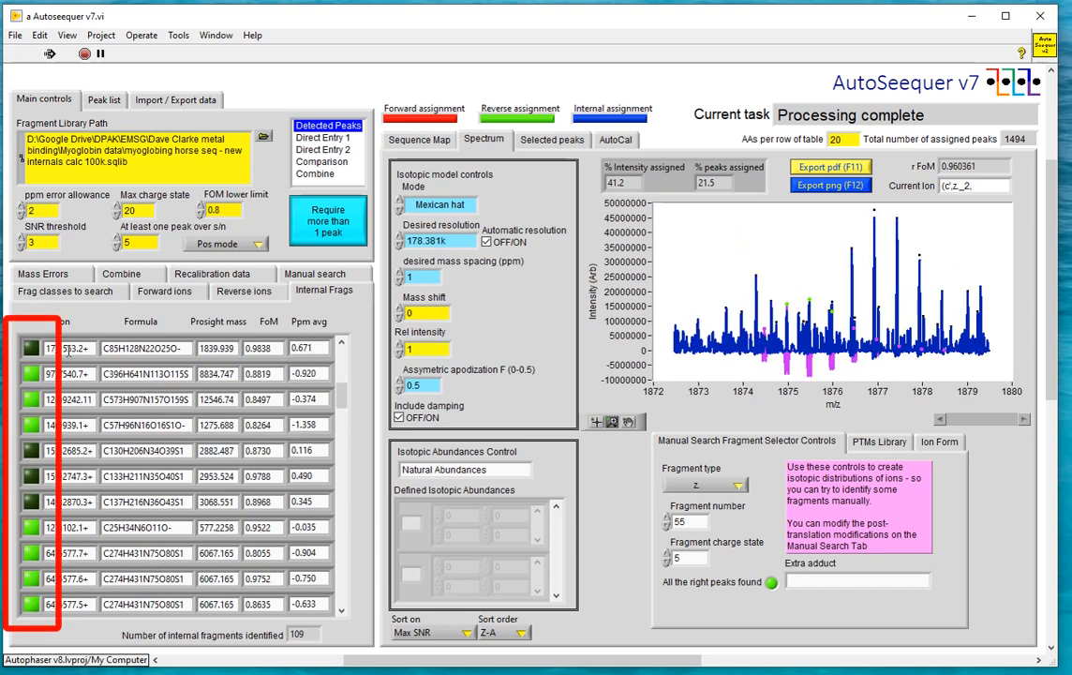
scroll(68, 351, down, 1)
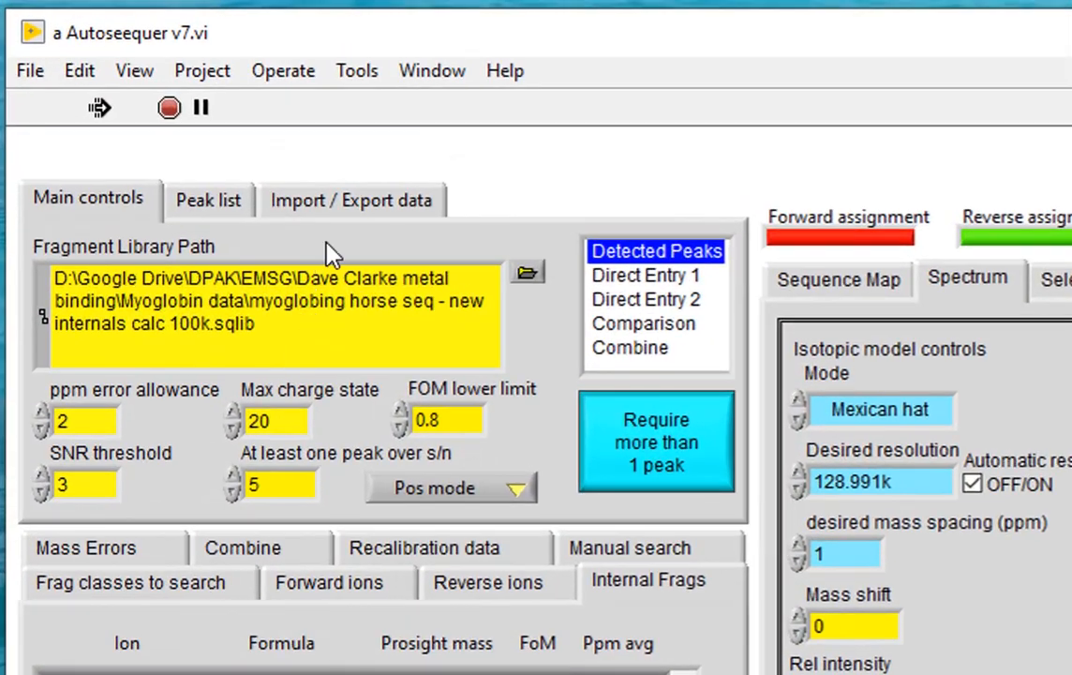
Export the assignments to Excel and reposition and resize the exported workbook's window so that it fits on screen
click(327, 214)
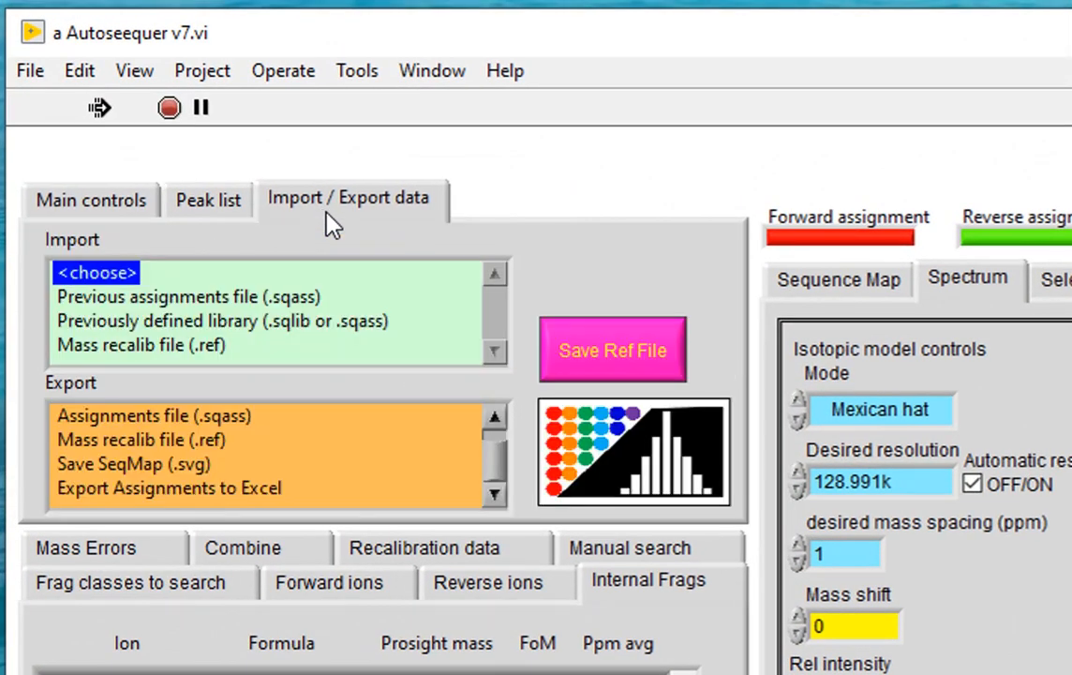
click(240, 488)
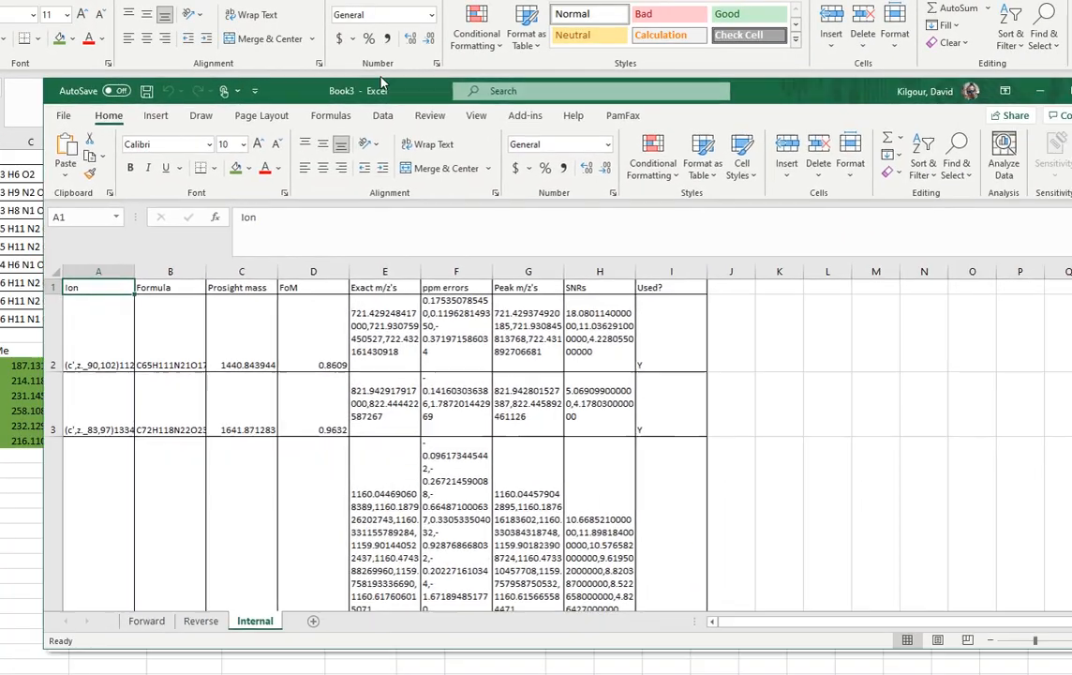
drag(381, 85, 346, 34)
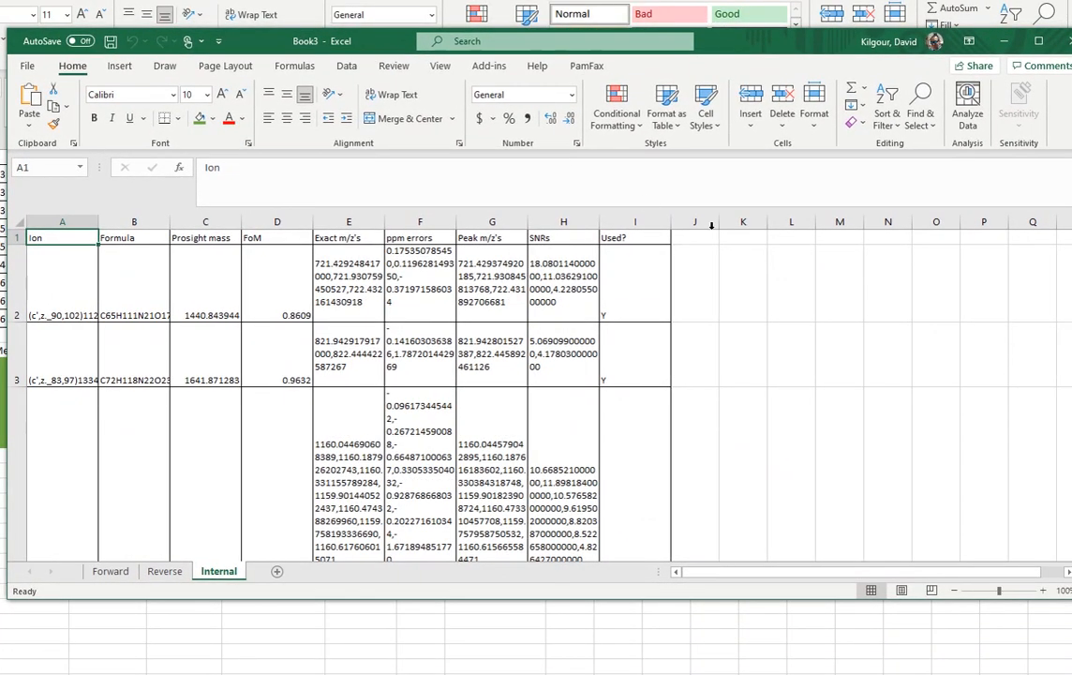
drag(1071, 289, 1045, 290)
Review the exported assignments on the Forward, Reverse and Internal sheets of the workbook
click(109, 570)
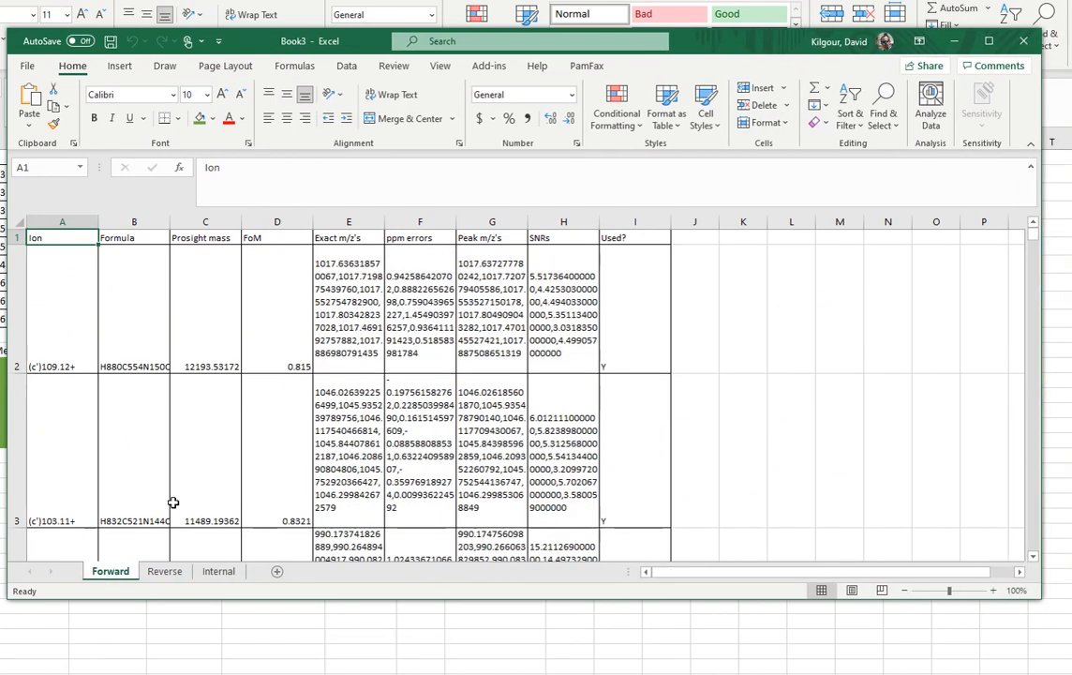
drag(1032, 242, 1030, 441)
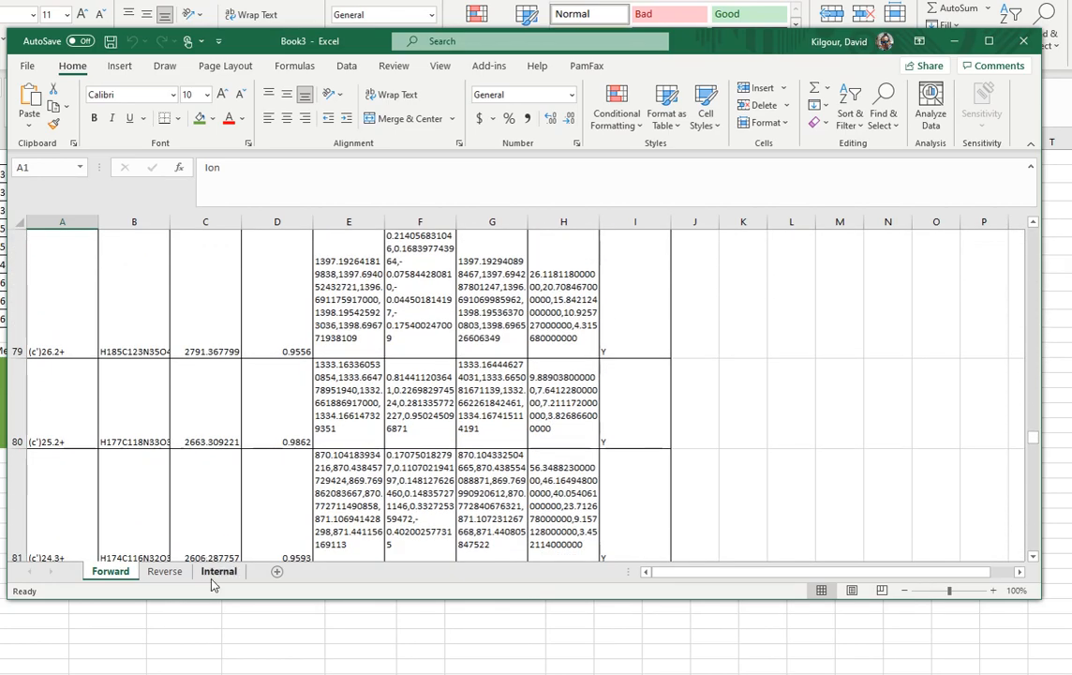
click(167, 574)
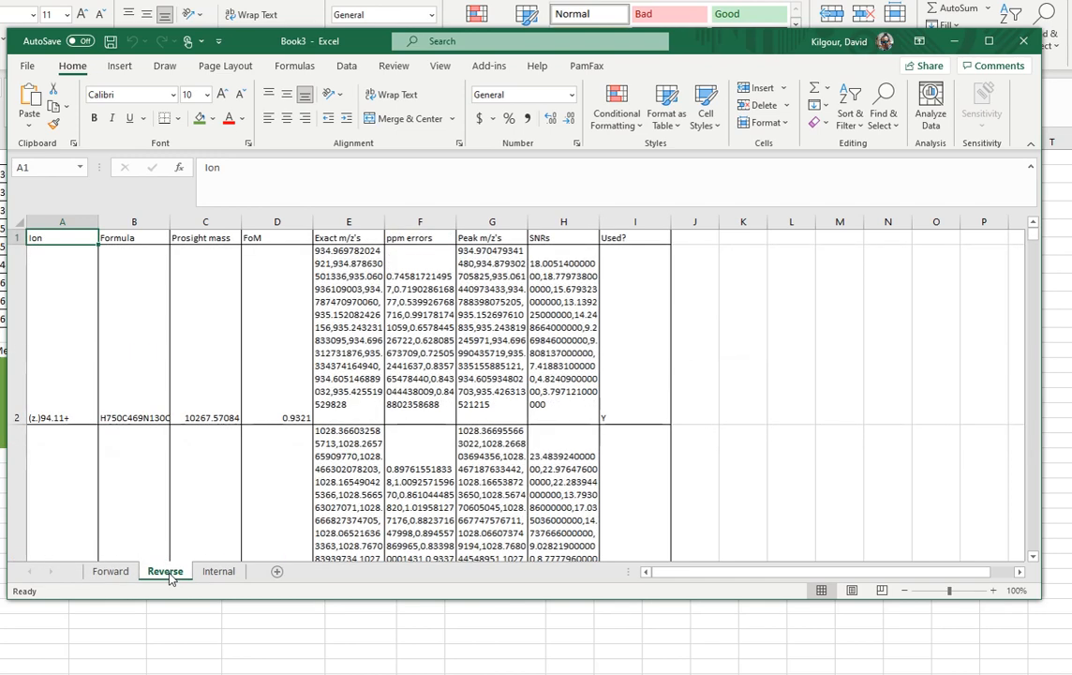
click(218, 571)
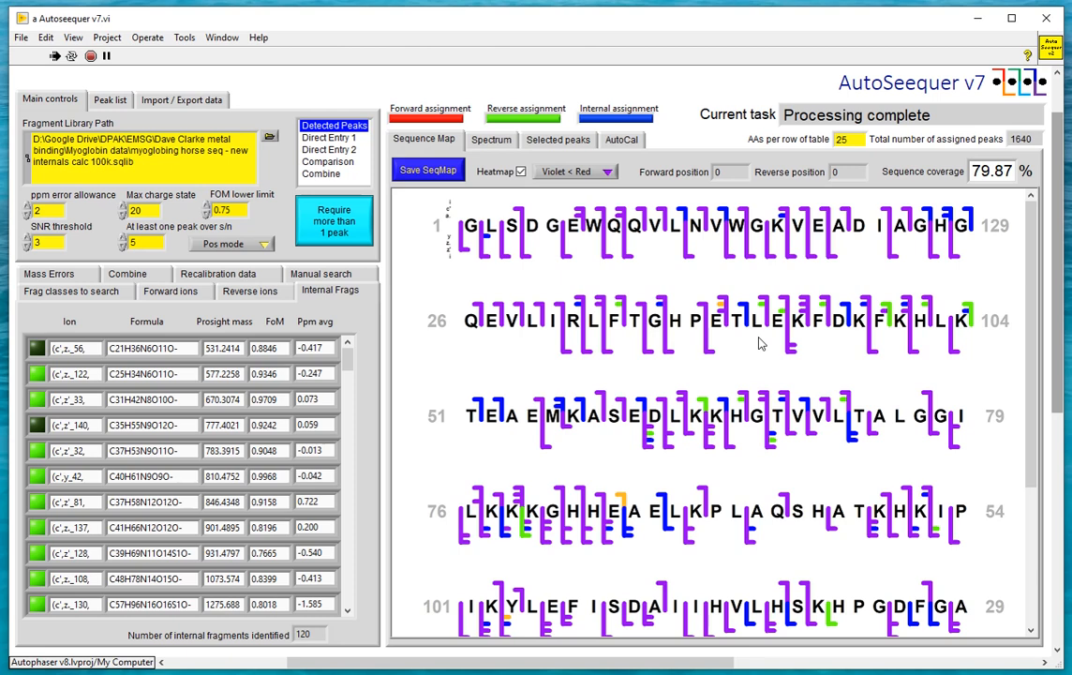
Set the fragment class search to ignore internal fragments and export the assignments as "myoglobin terminal only.sqass"
click(84, 294)
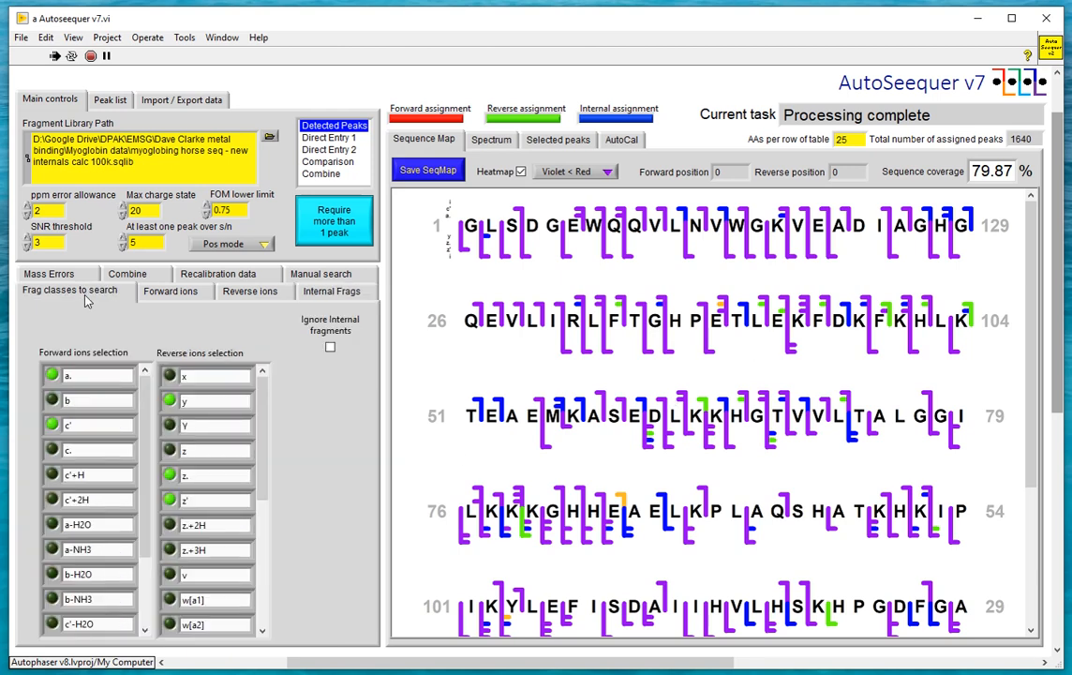
click(330, 346)
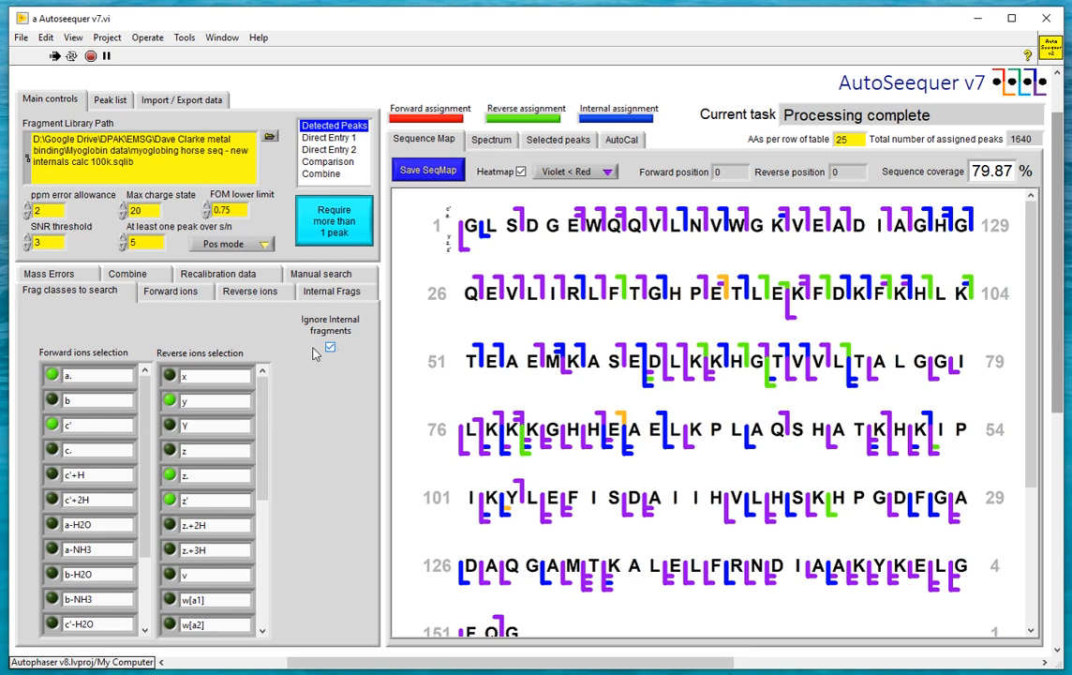
click(179, 97)
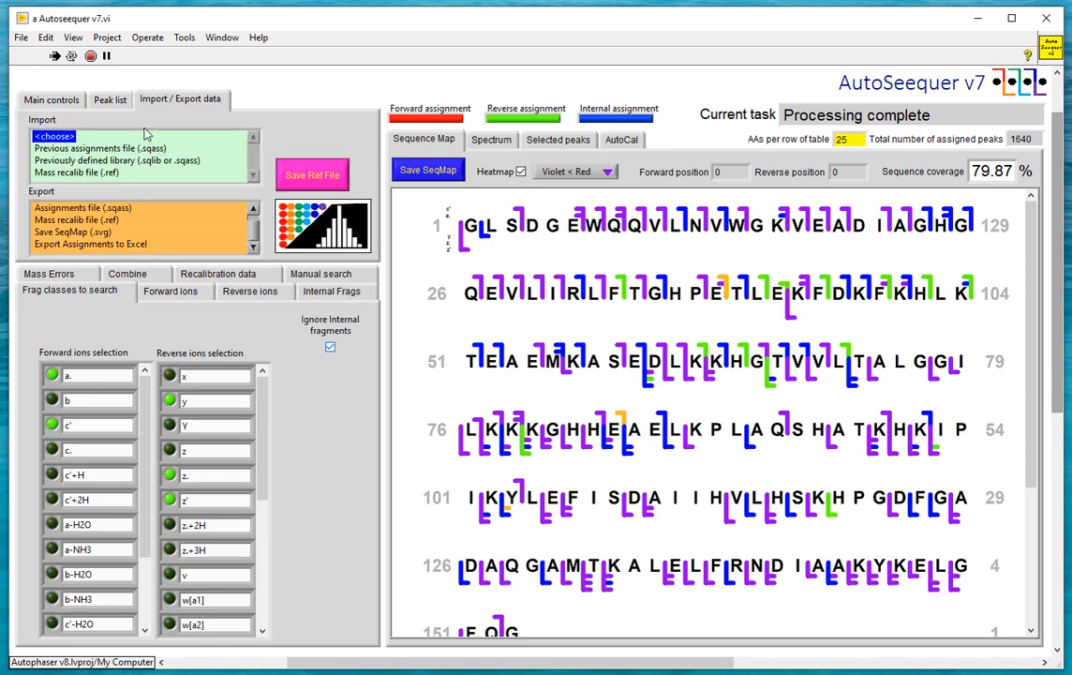
click(98, 207)
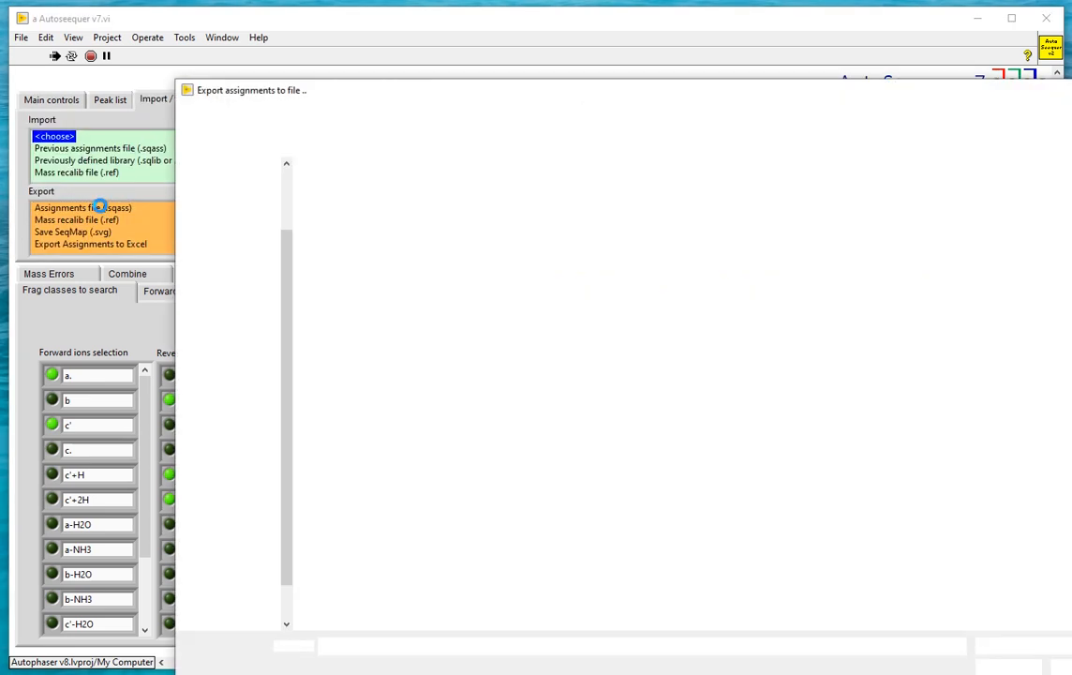
click(359, 647)
drag(386, 647, 425, 650)
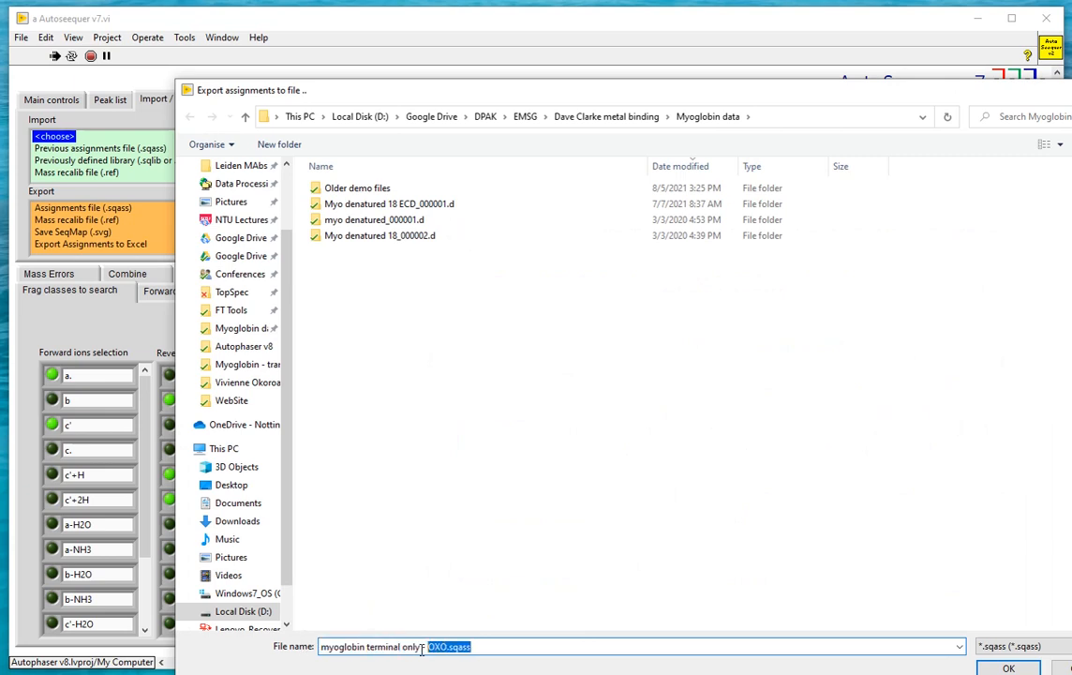
key(BackSpace)
text(.sqass)
key(Return)
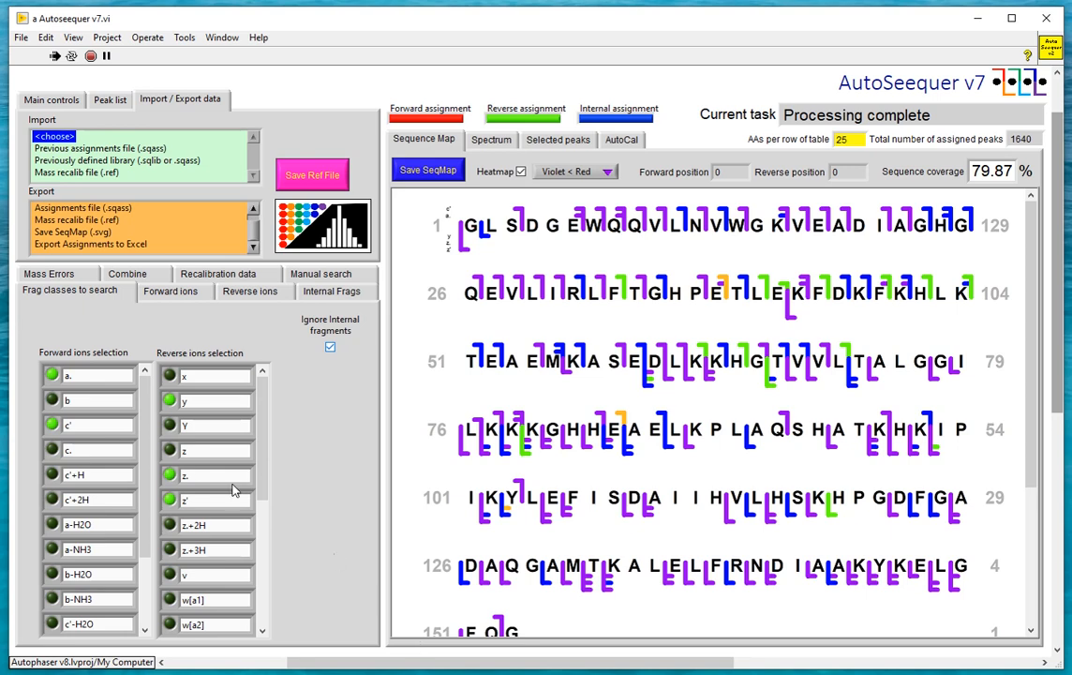
Load the fragment library "oxo-myoglobing horse seq - new internals calc 100k.sqlib"
click(58, 100)
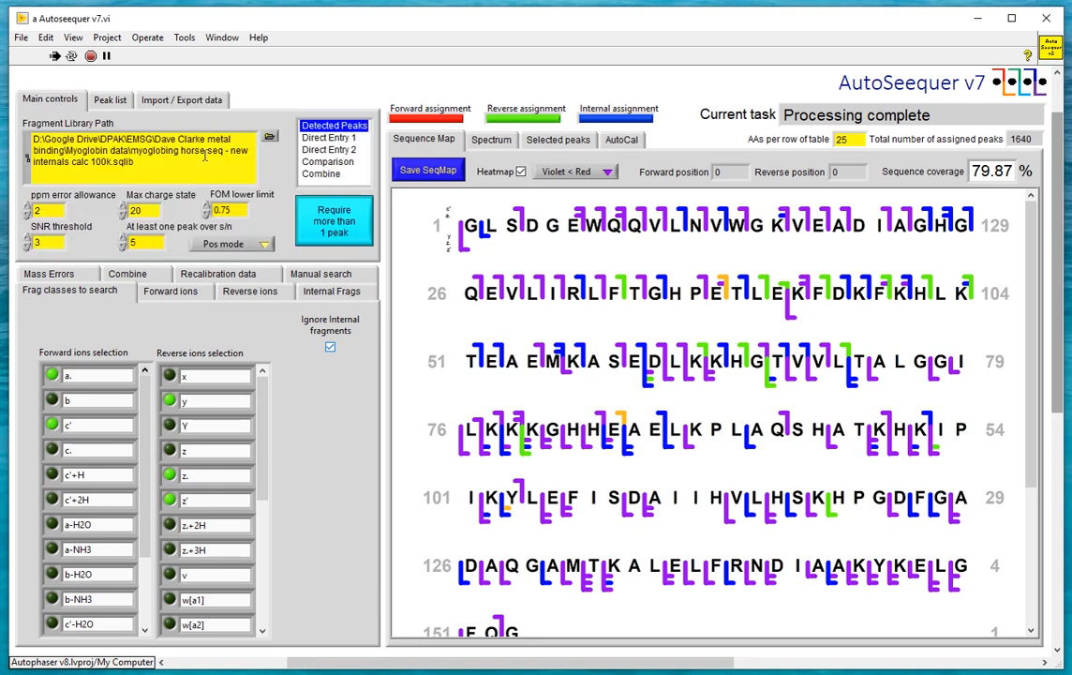
click(270, 138)
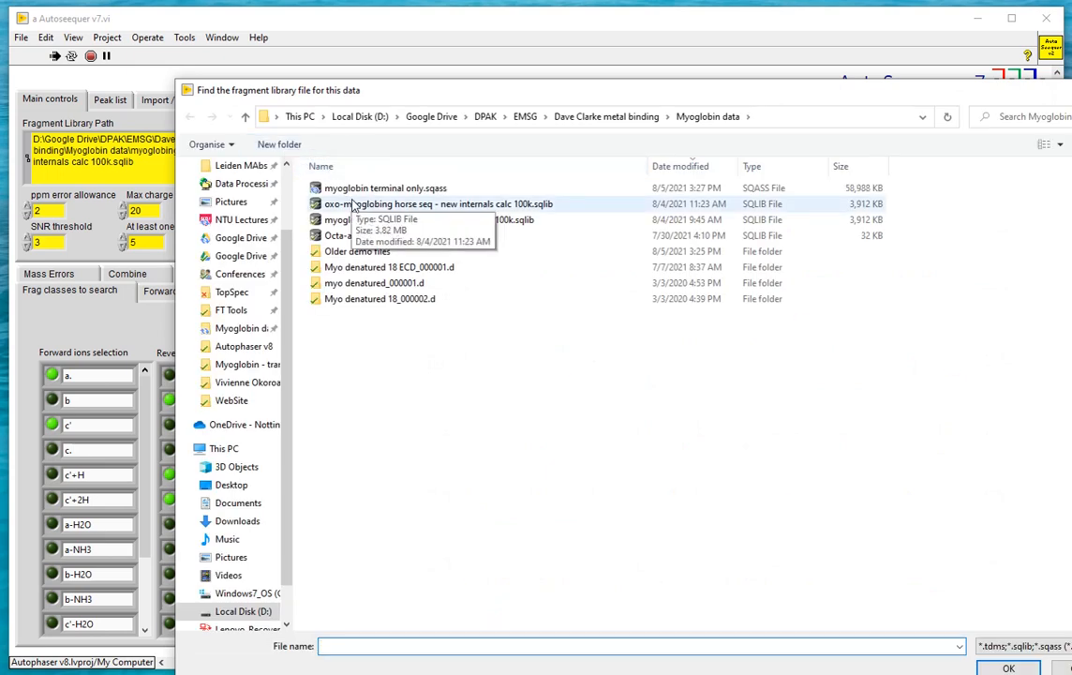
double_click(354, 204)
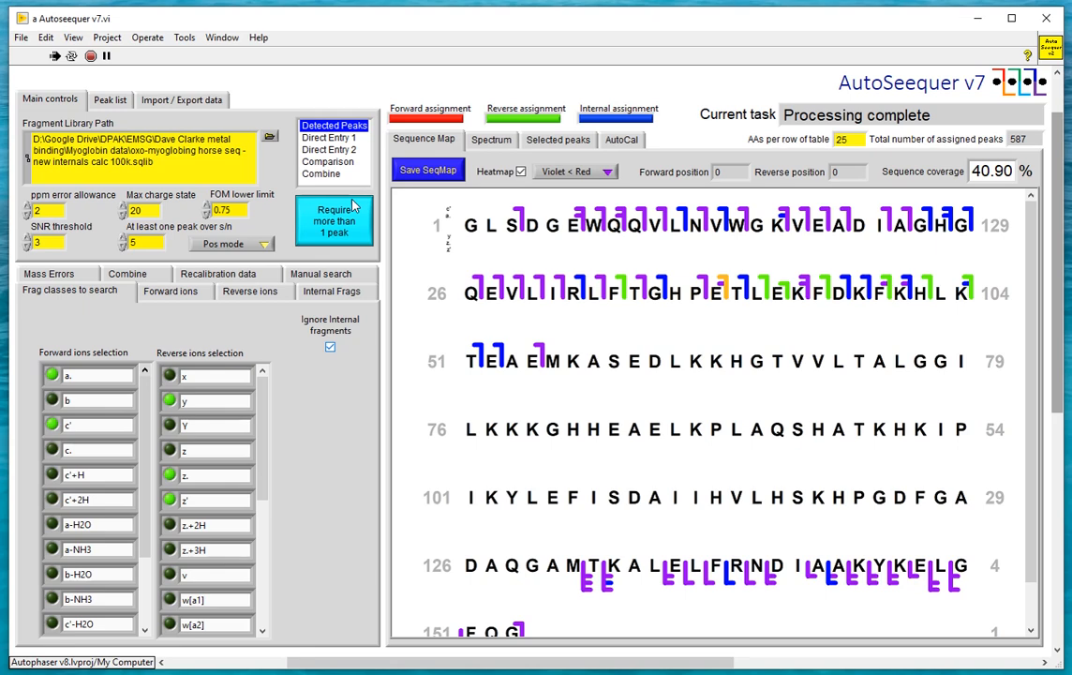
Export the oxo library's assignments to an assignments file named "myoglobin terminal only - OXO.sqass"
click(176, 98)
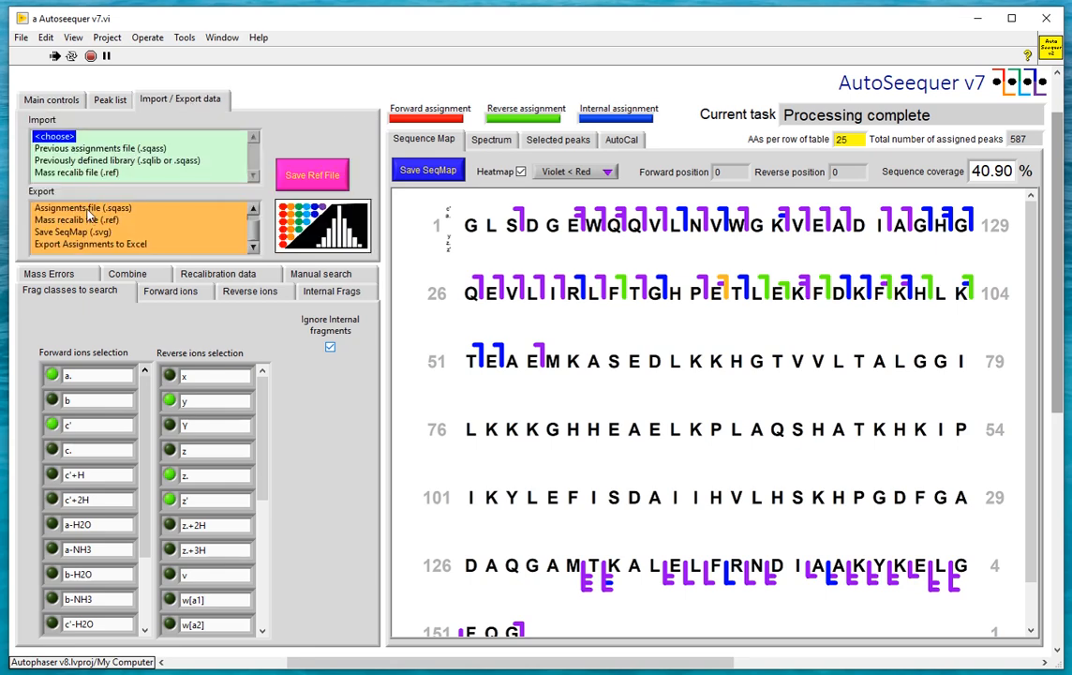
click(89, 209)
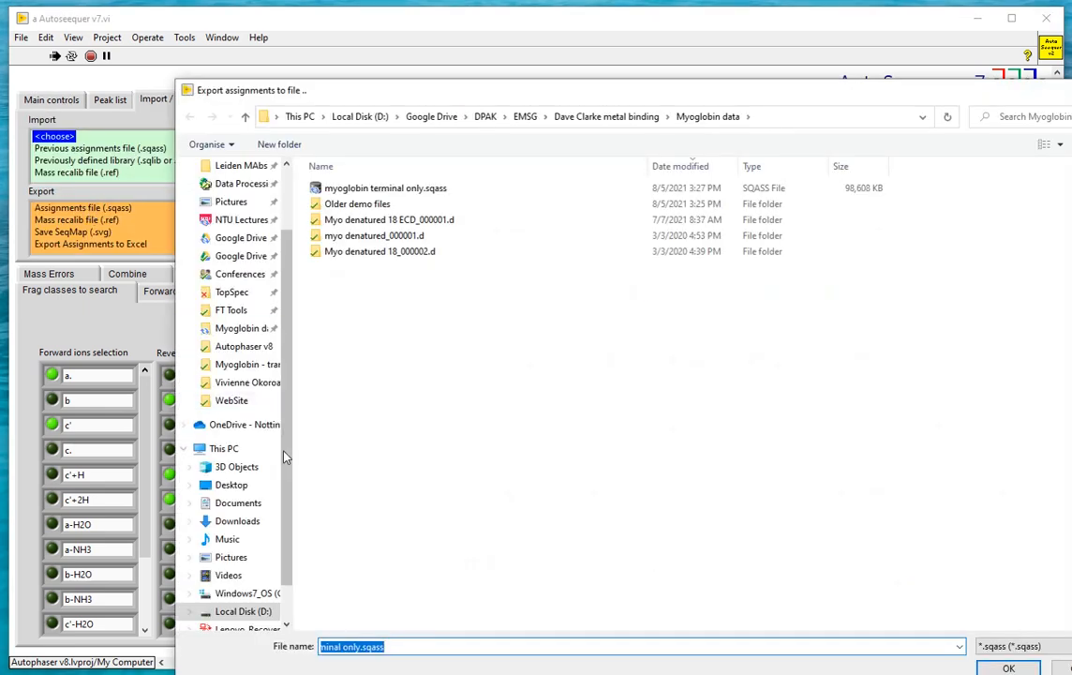
click(359, 646)
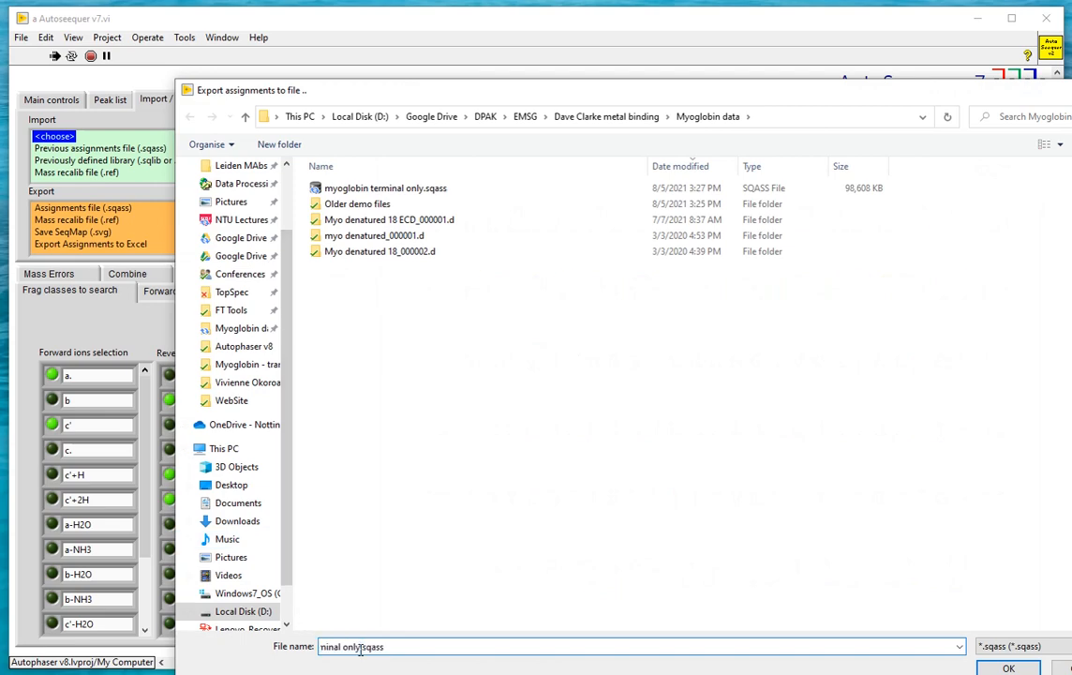
text(- OXO)
key(Return)
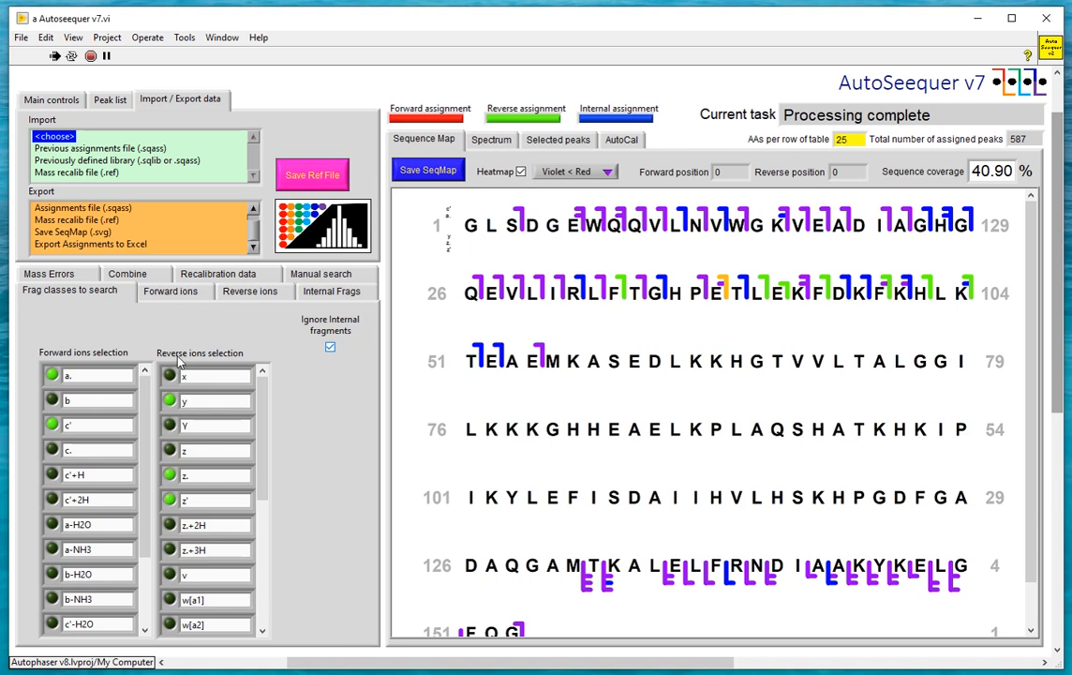
Combine the sequence maps of "myoglobin terminal only - OXO.sqass" as the first file and "myoglobin terminal only.sqass" as the second
click(131, 275)
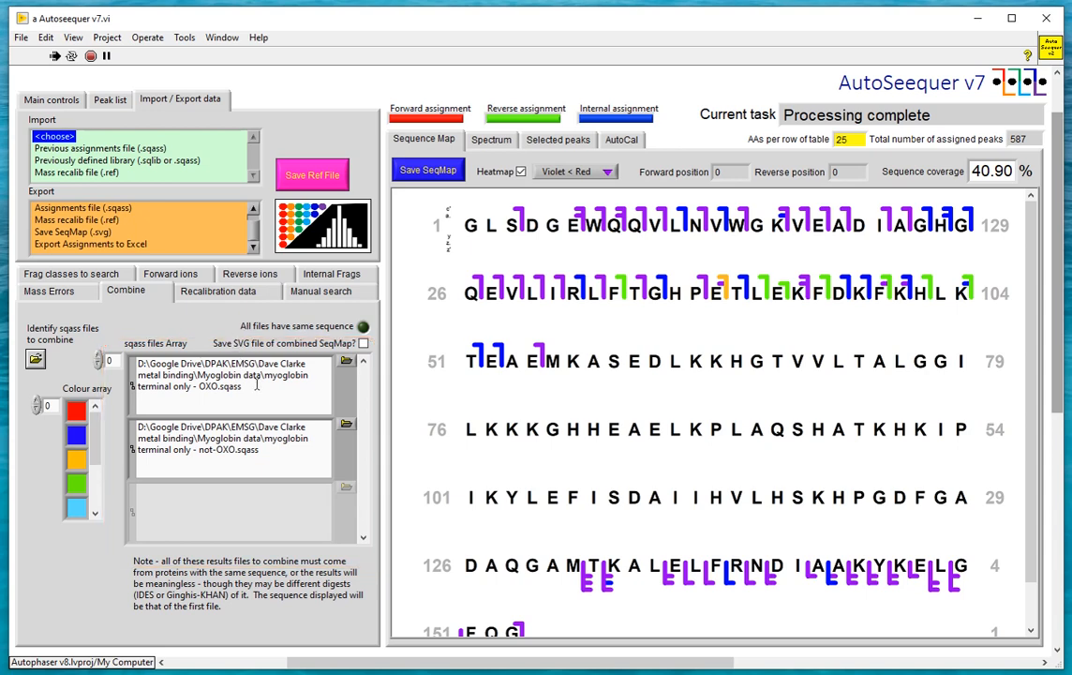
click(348, 365)
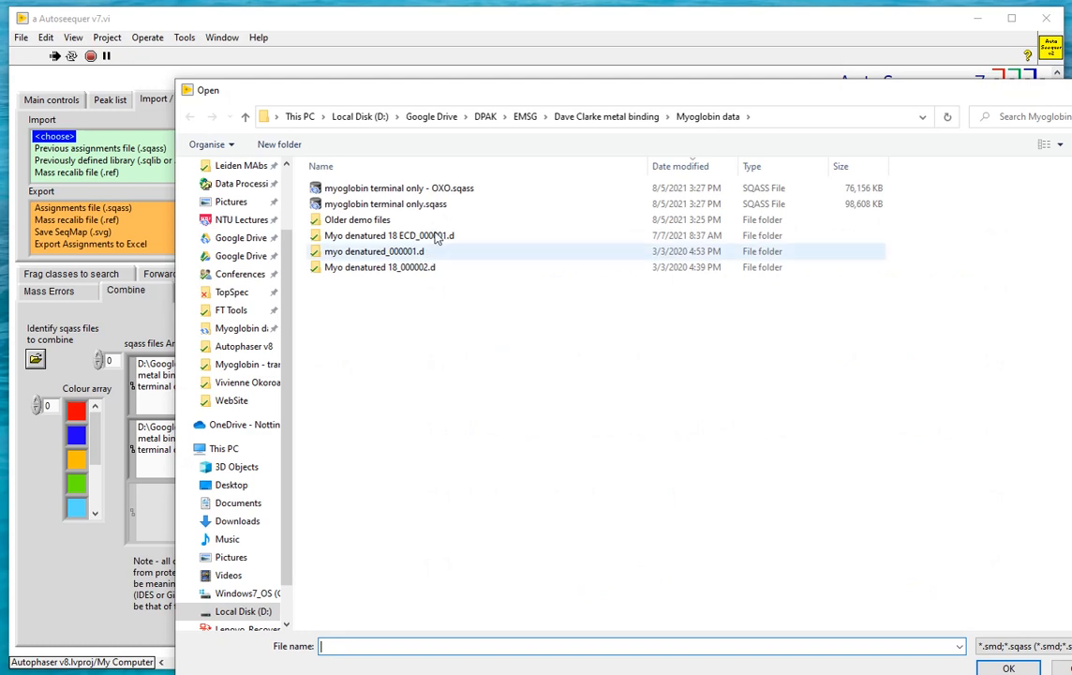
click(441, 192)
double_click(442, 191)
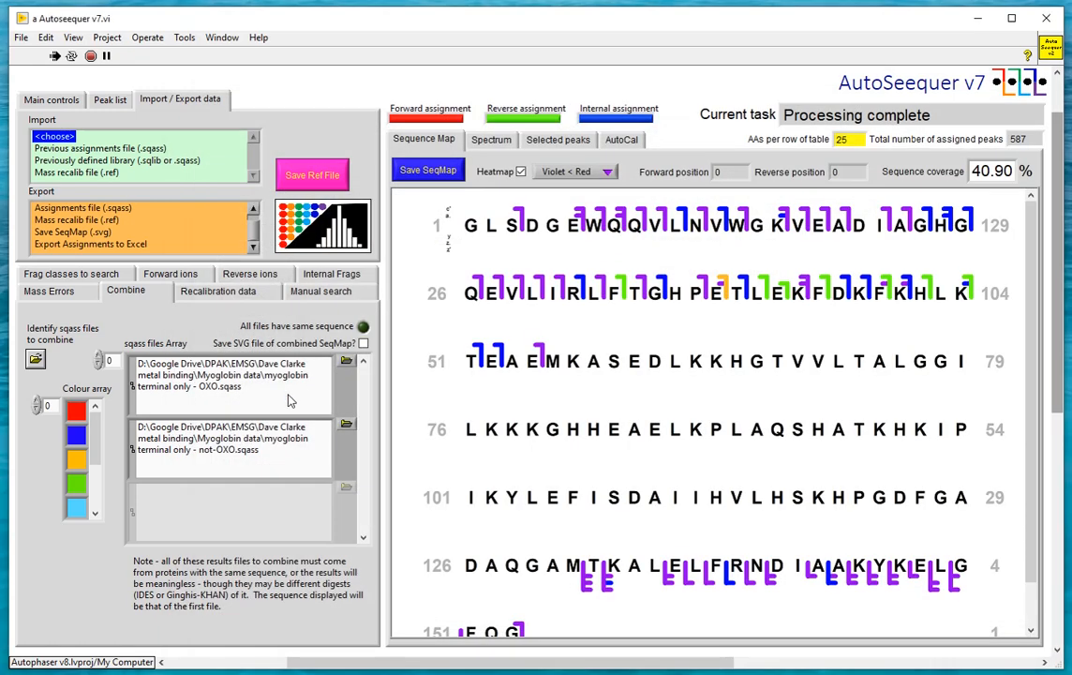
click(348, 429)
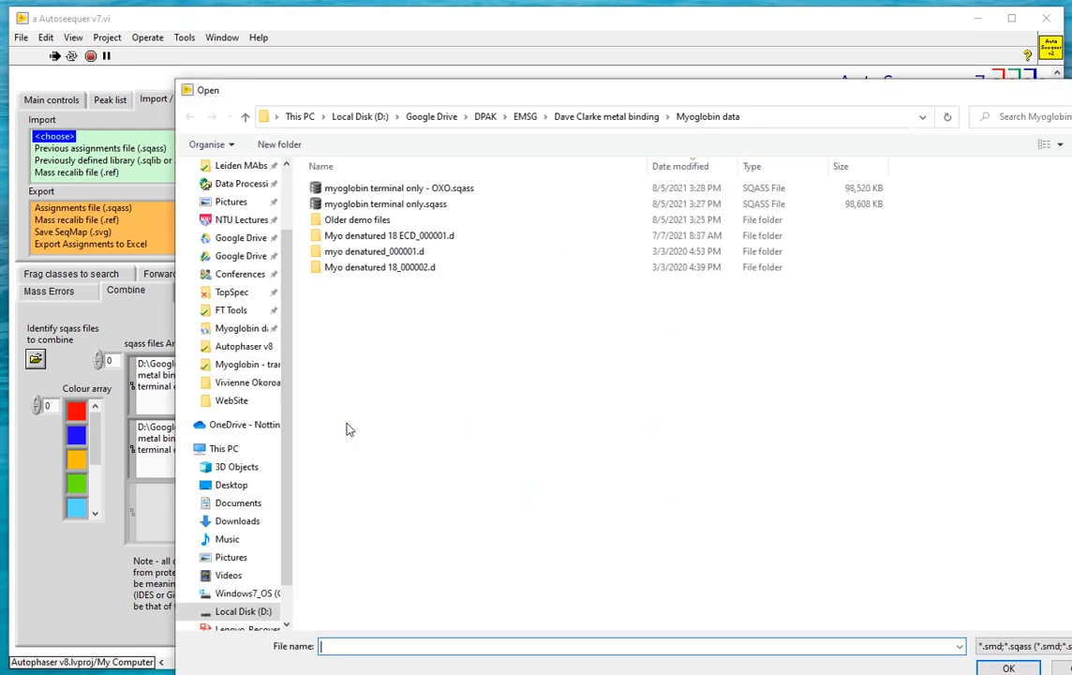
click(387, 206)
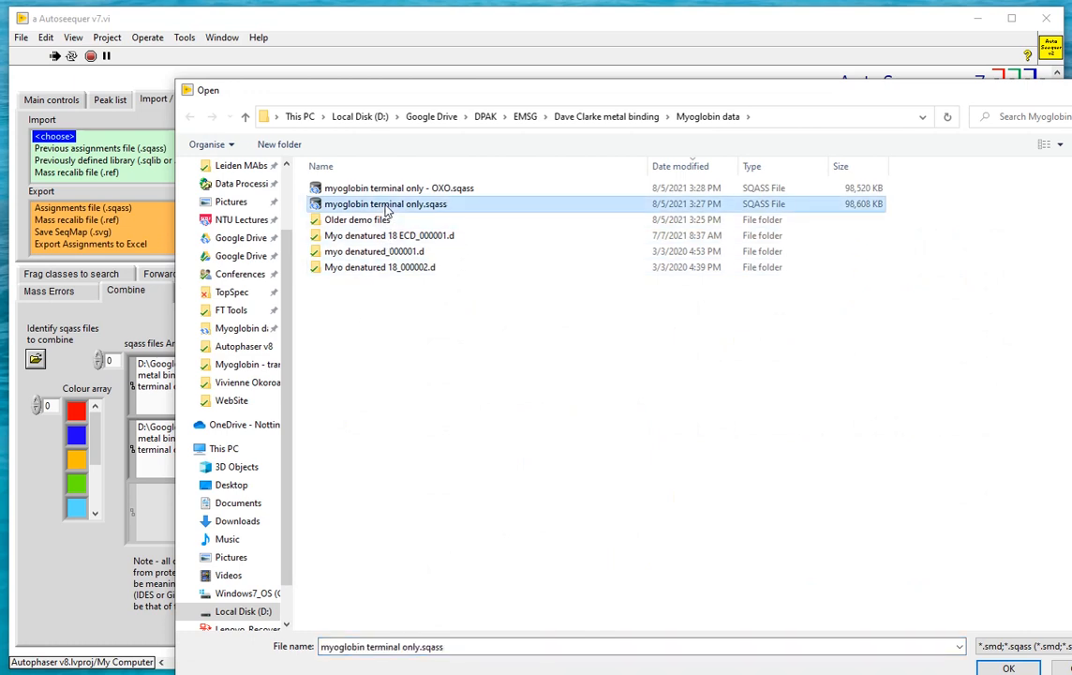
double_click(317, 207)
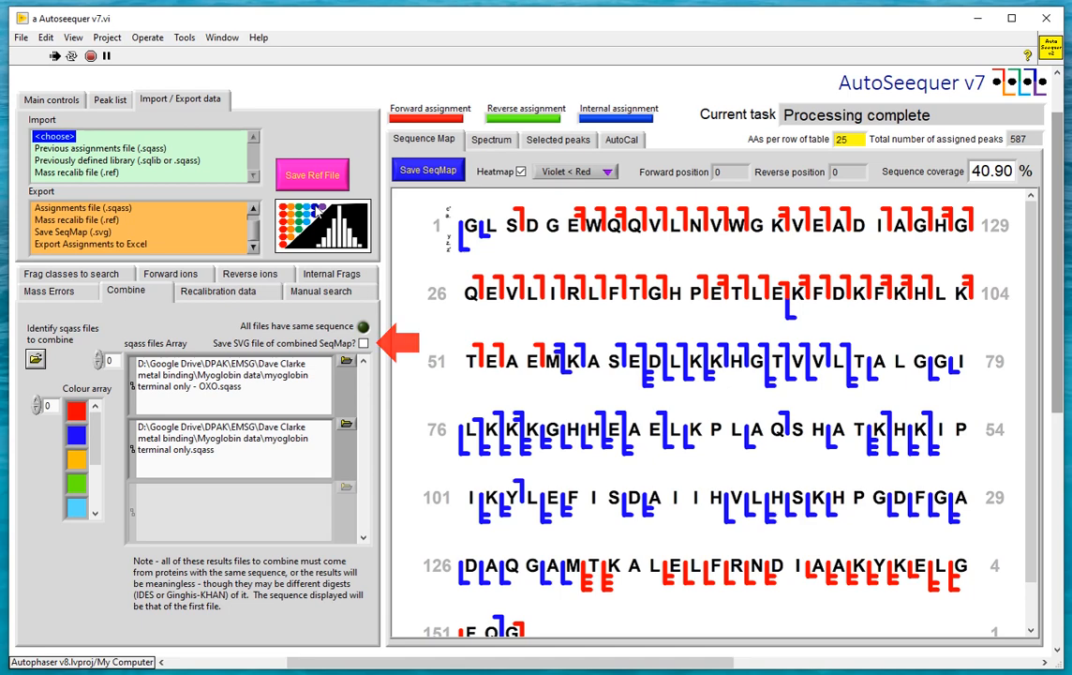
Save the combined sequence map as an SVG file named "Combined demo" in the Myoglobin data folder and close its browser preview
click(364, 344)
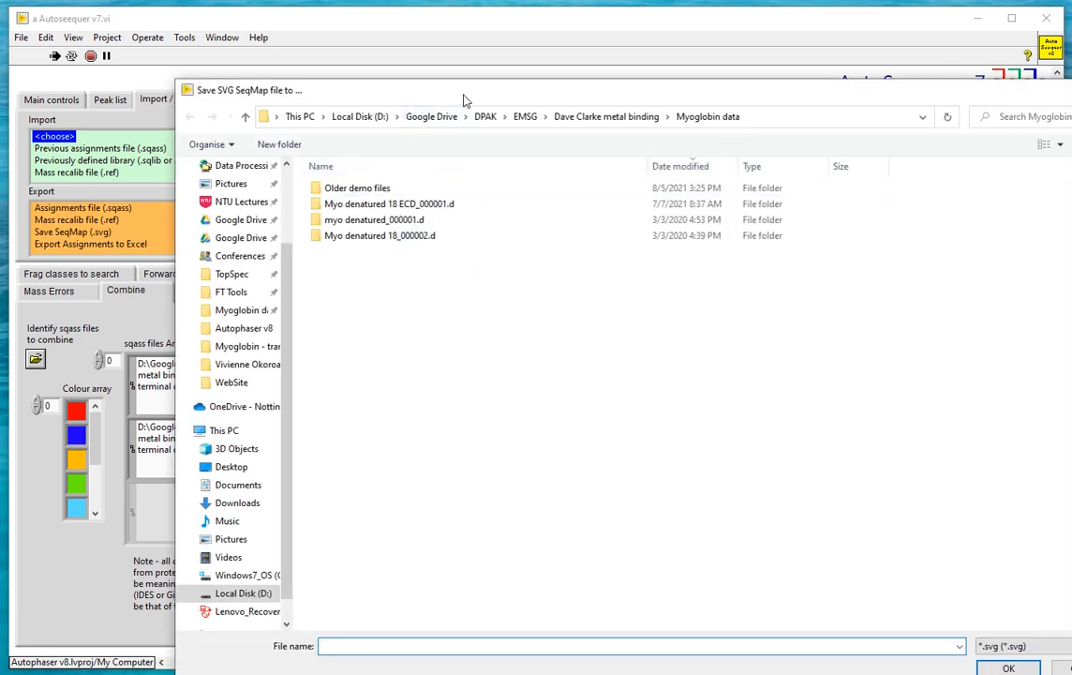
drag(462, 93, 337, 41)
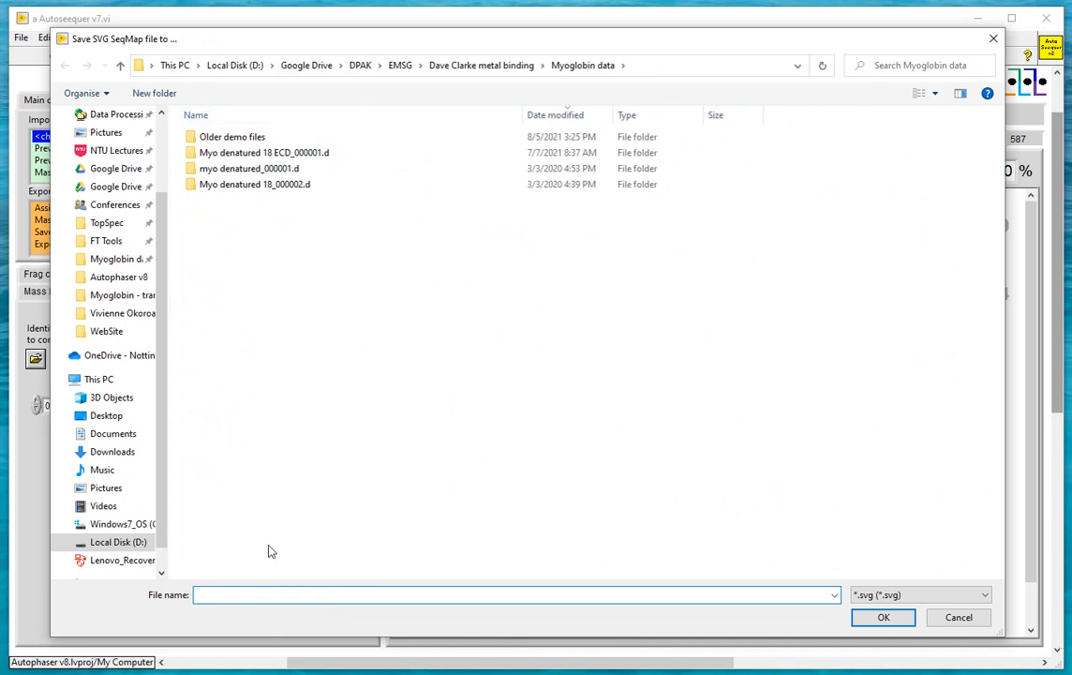
text(Combined demo)
key(Return)
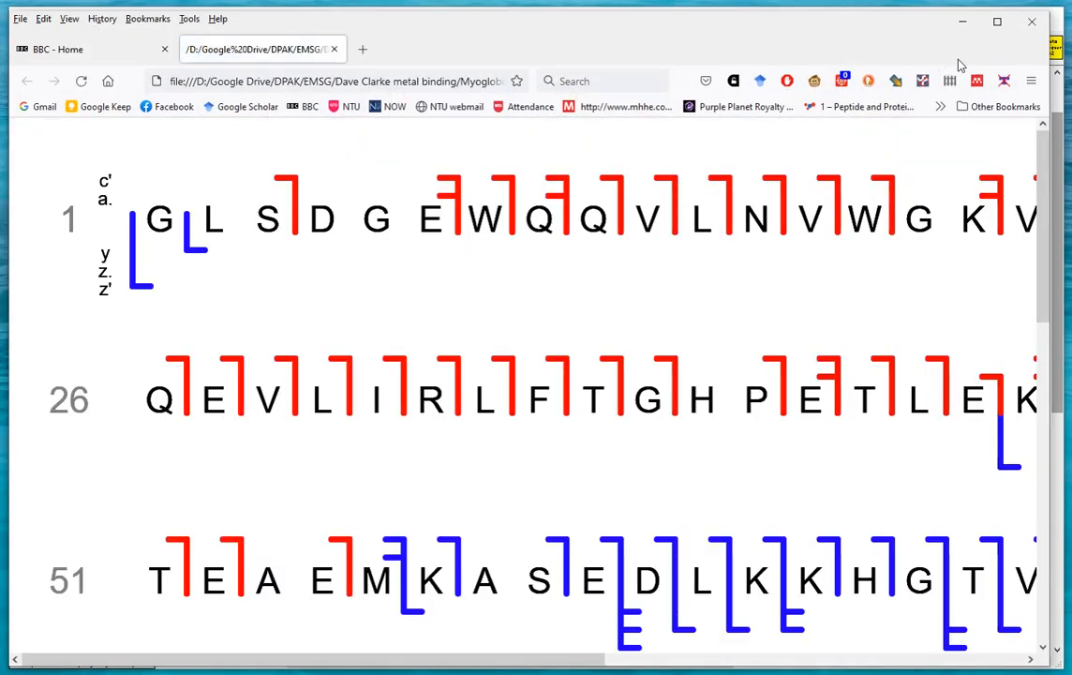
click(1032, 21)
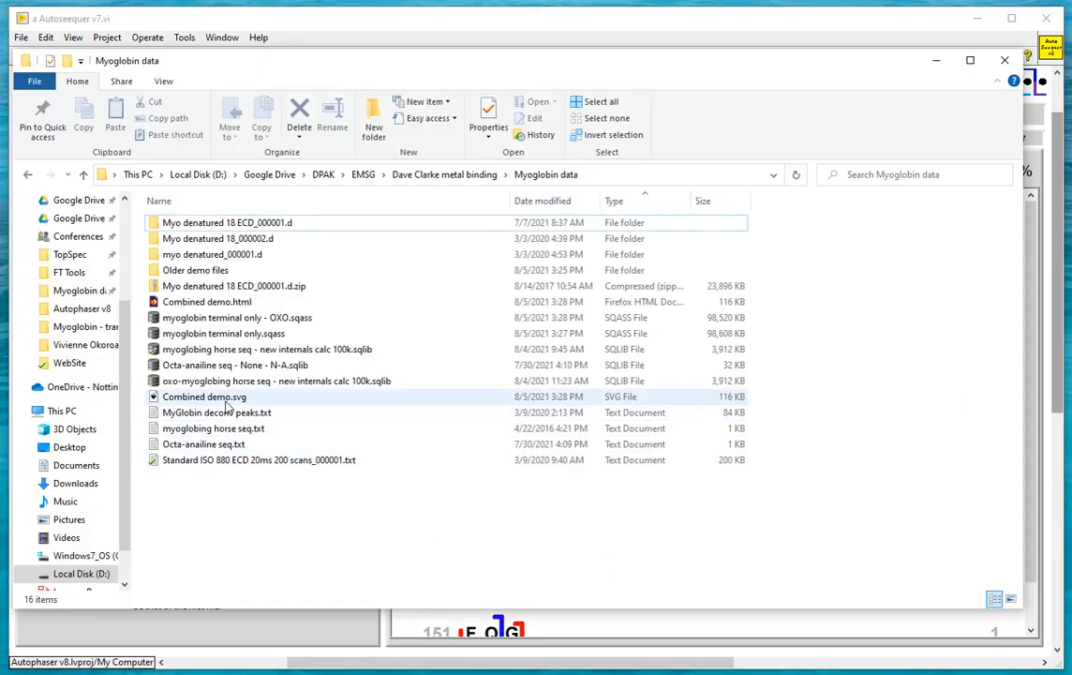
Open "Combined demo.svg" from the Myoglobin data folder in Inkscape, enlarge the window and display the PNG export settings
click(225, 400)
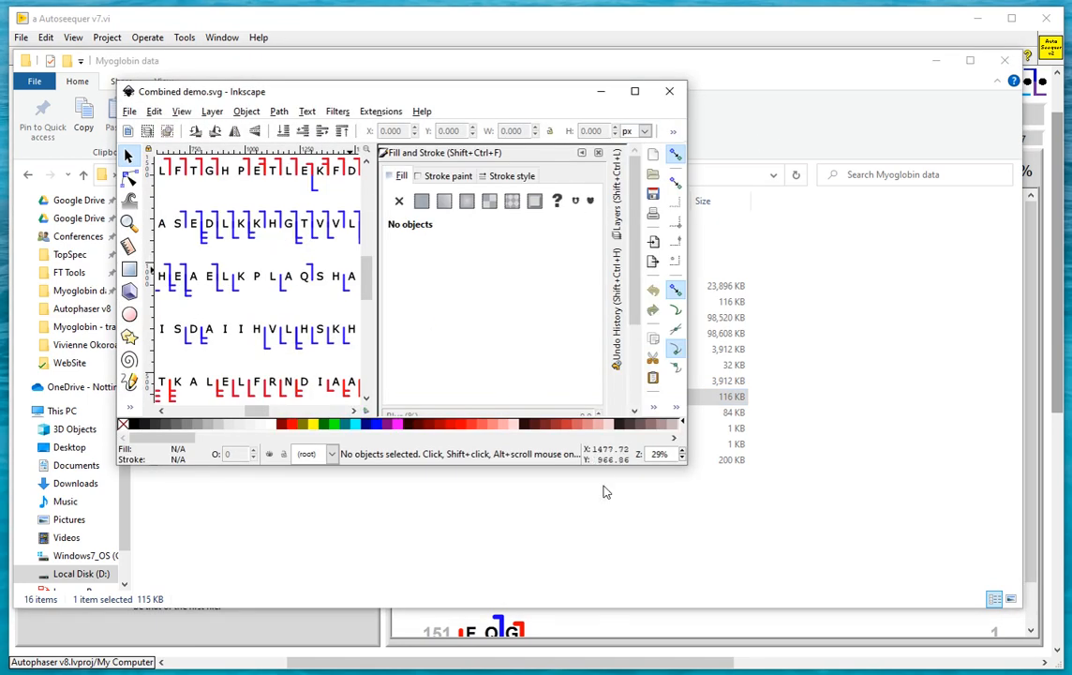
drag(682, 465, 967, 598)
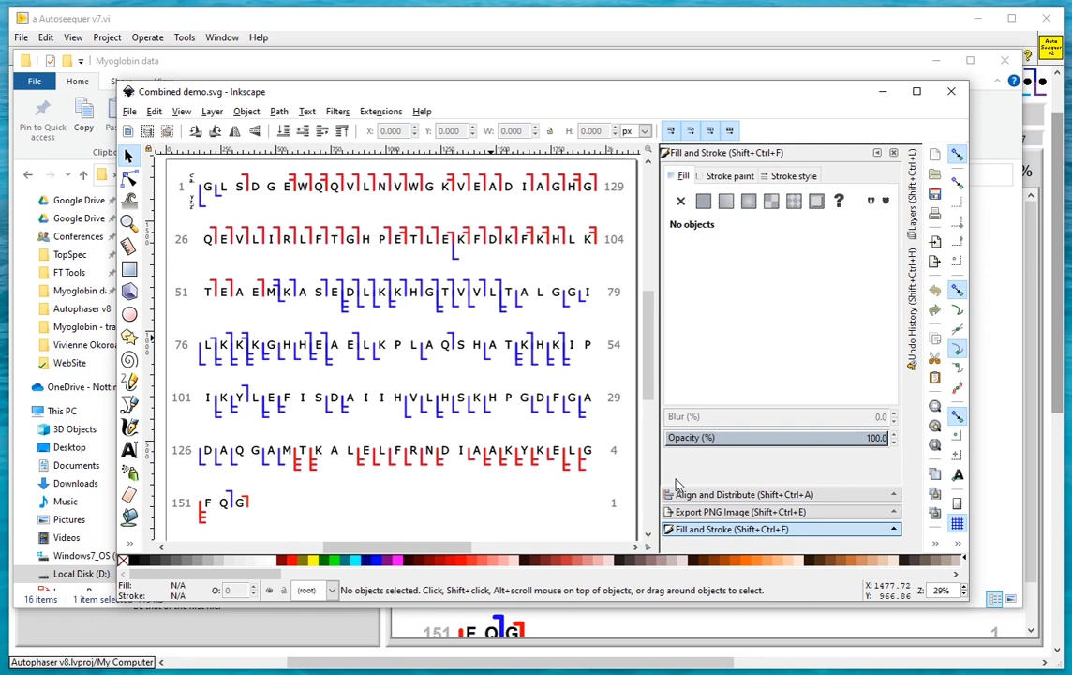
click(684, 513)
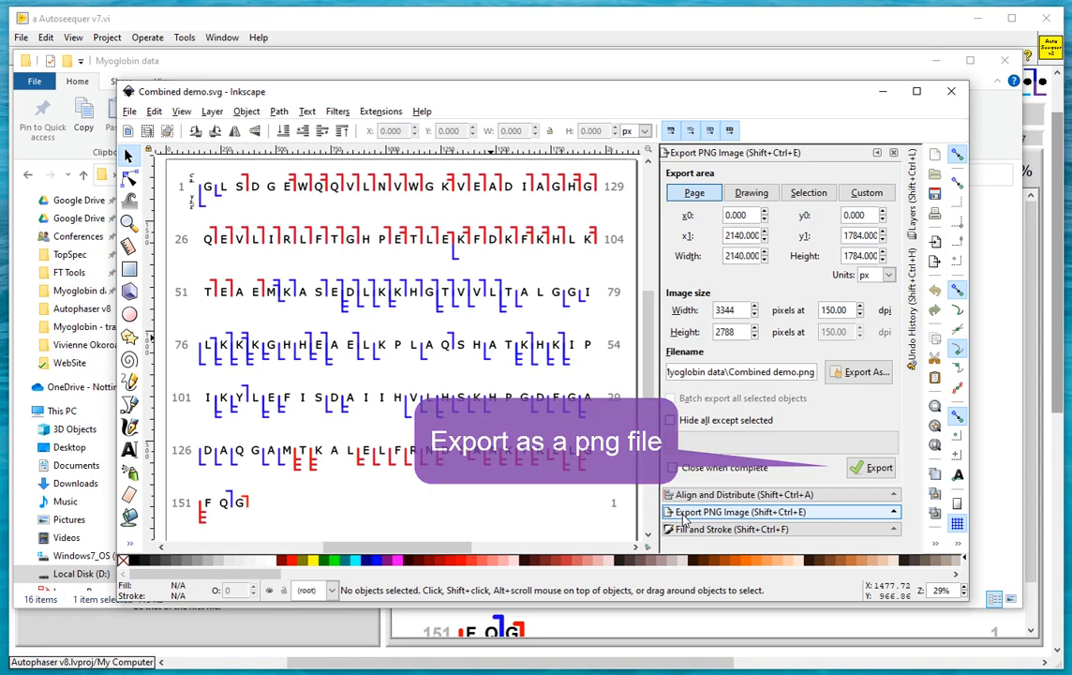
Save the sequence map drawing as "Combined demo.pdf" in Portable Document Format, accepting the offered PDF options
click(132, 113)
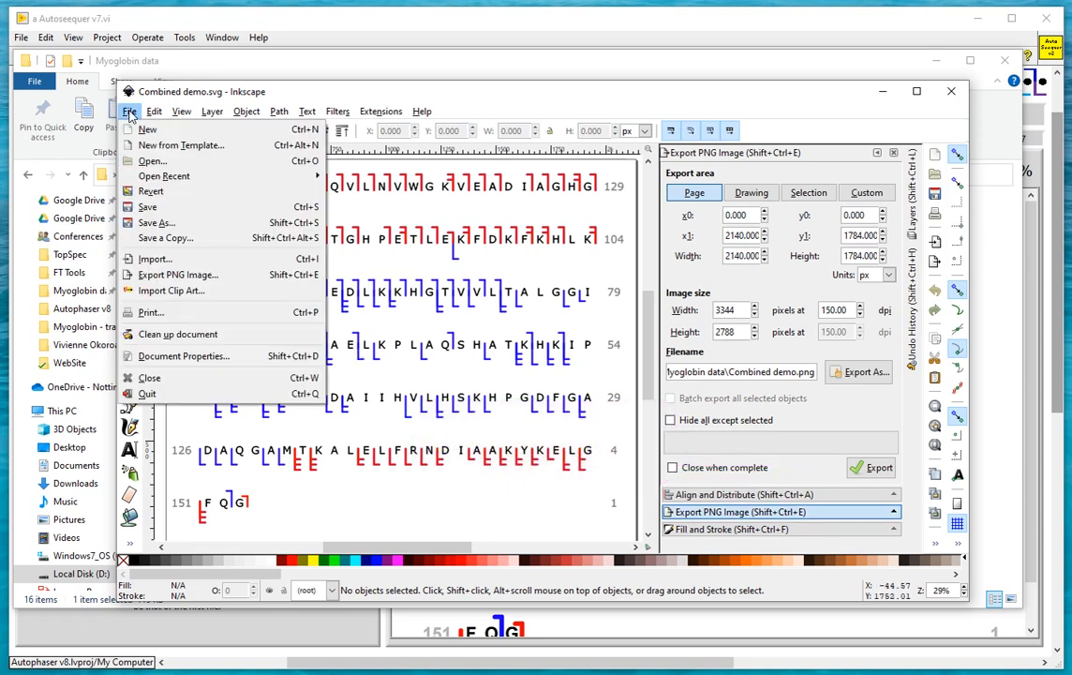
click(159, 226)
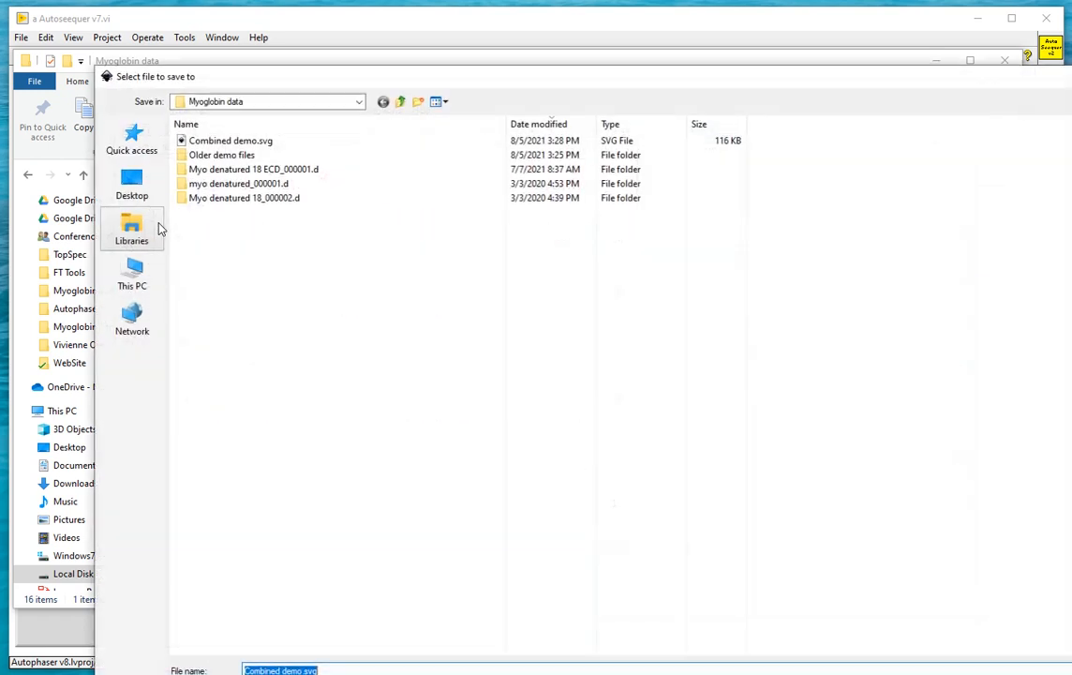
drag(354, 68, 323, 19)
click(286, 626)
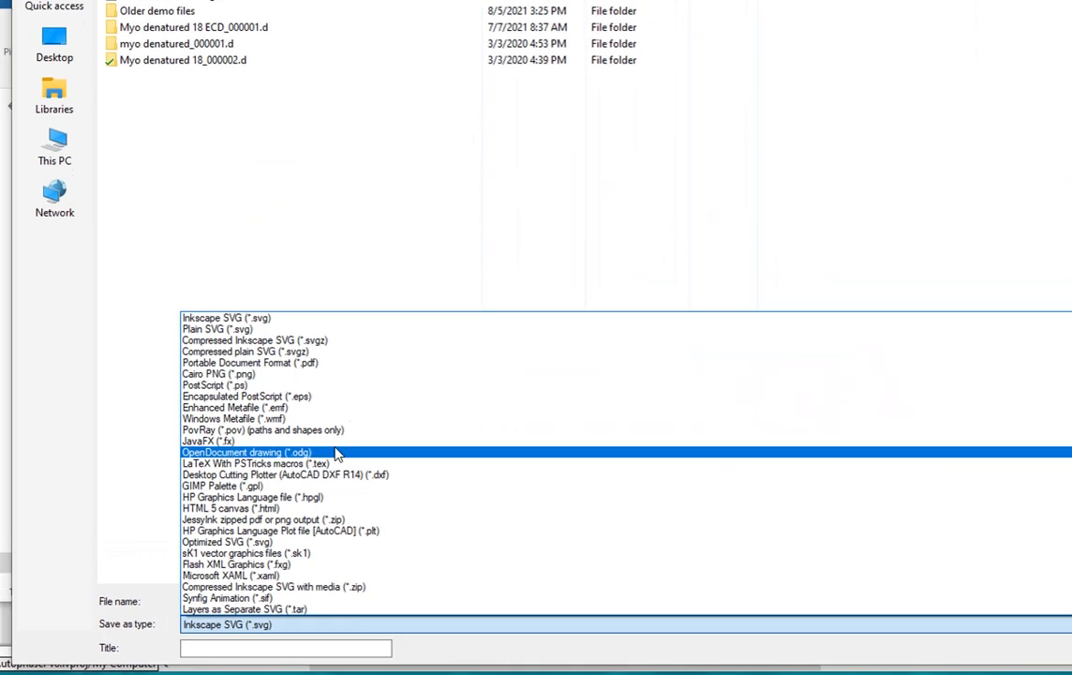
click(290, 399)
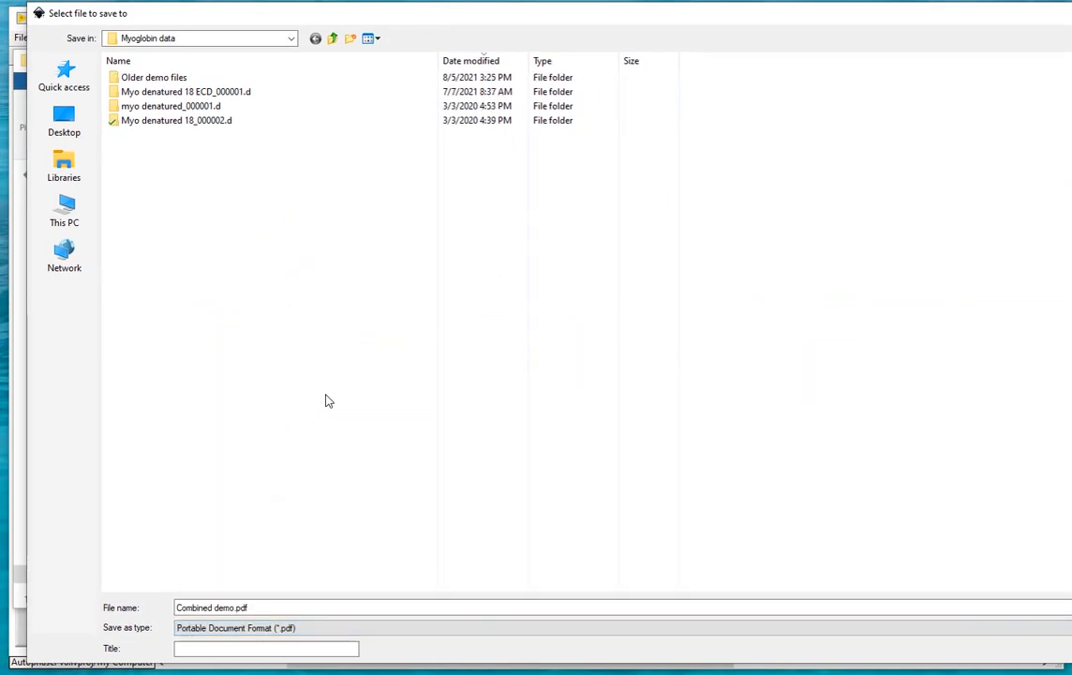
key(Return)
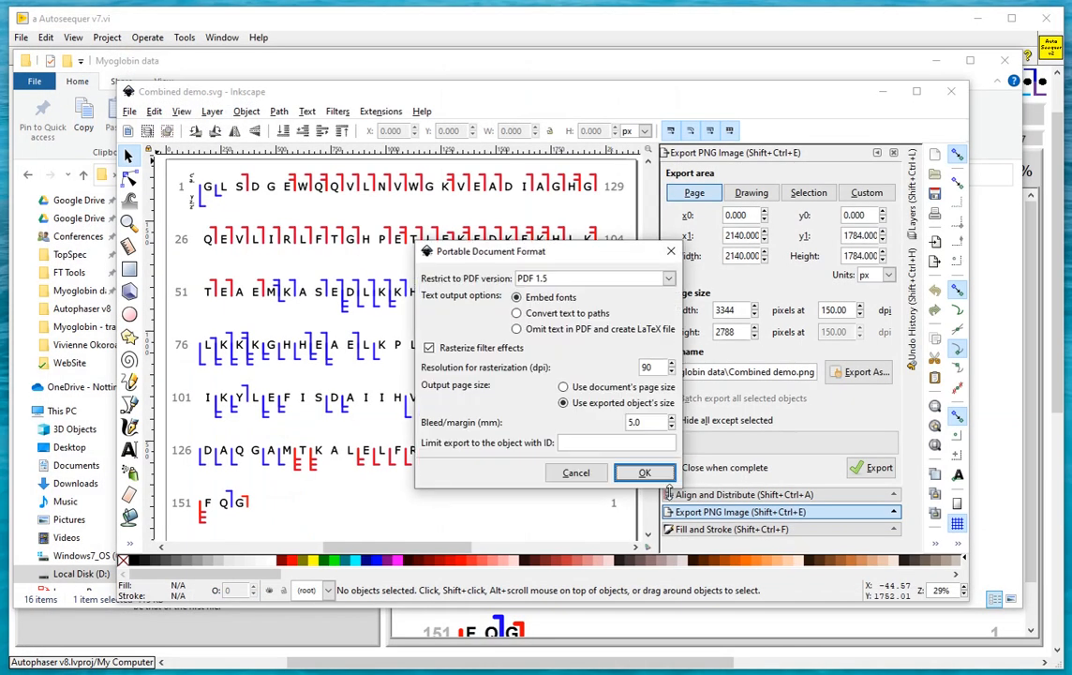
click(642, 471)
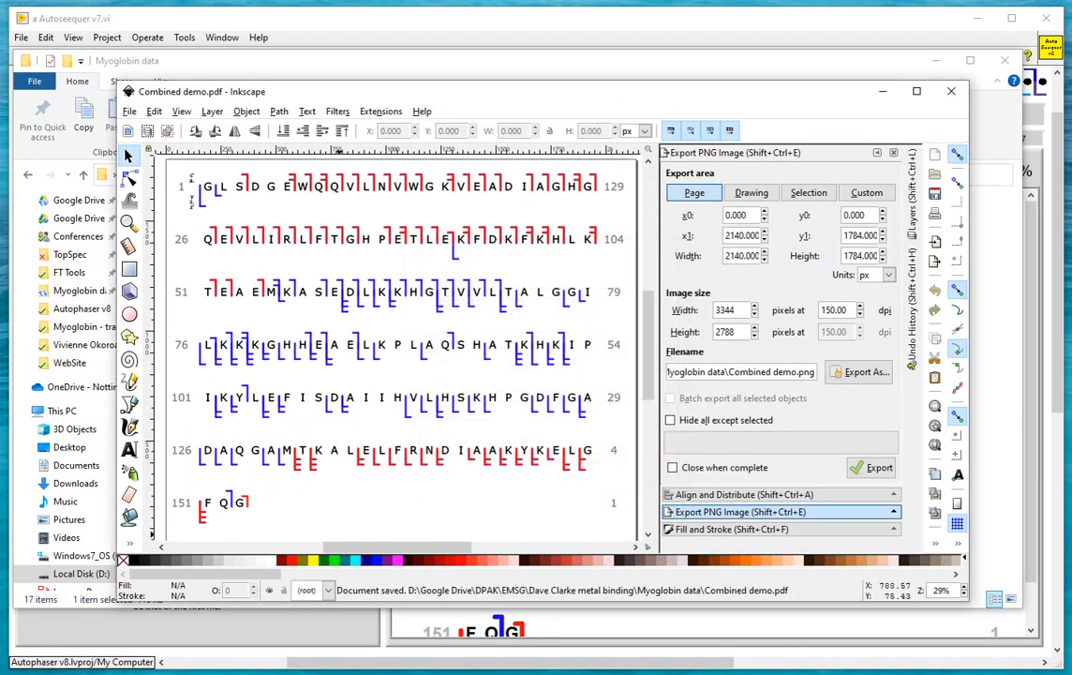
Switch to the Myoglobin data folder and open "Combined demo.pdf" in Foxit Reader to inspect the combined sequence map
key(alt+Tab)
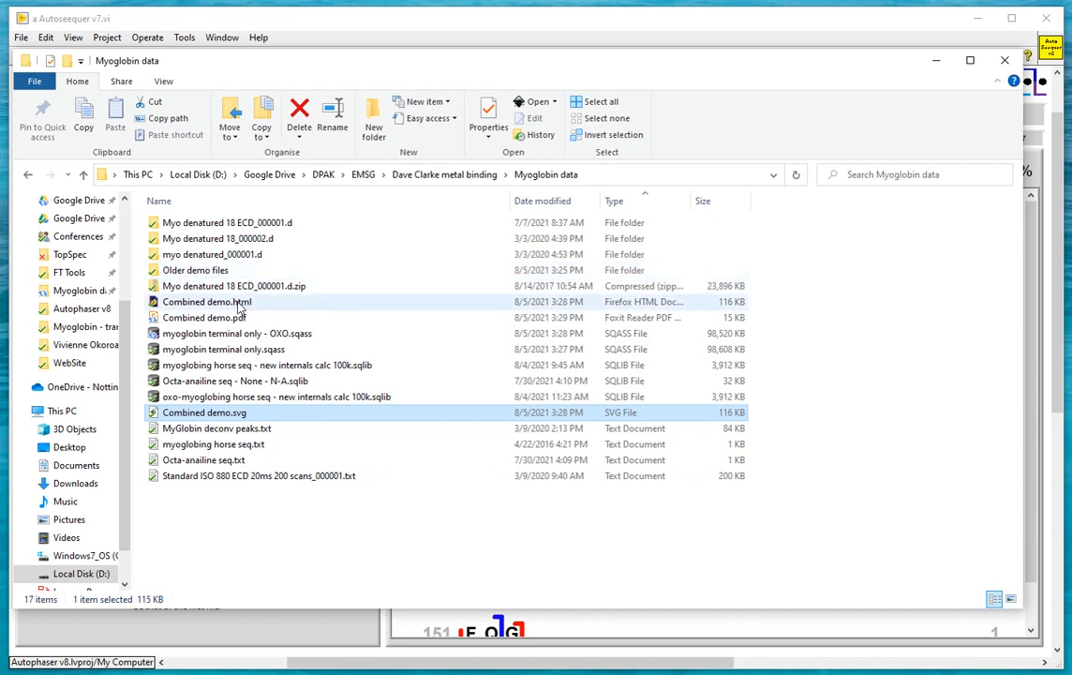
click(223, 322)
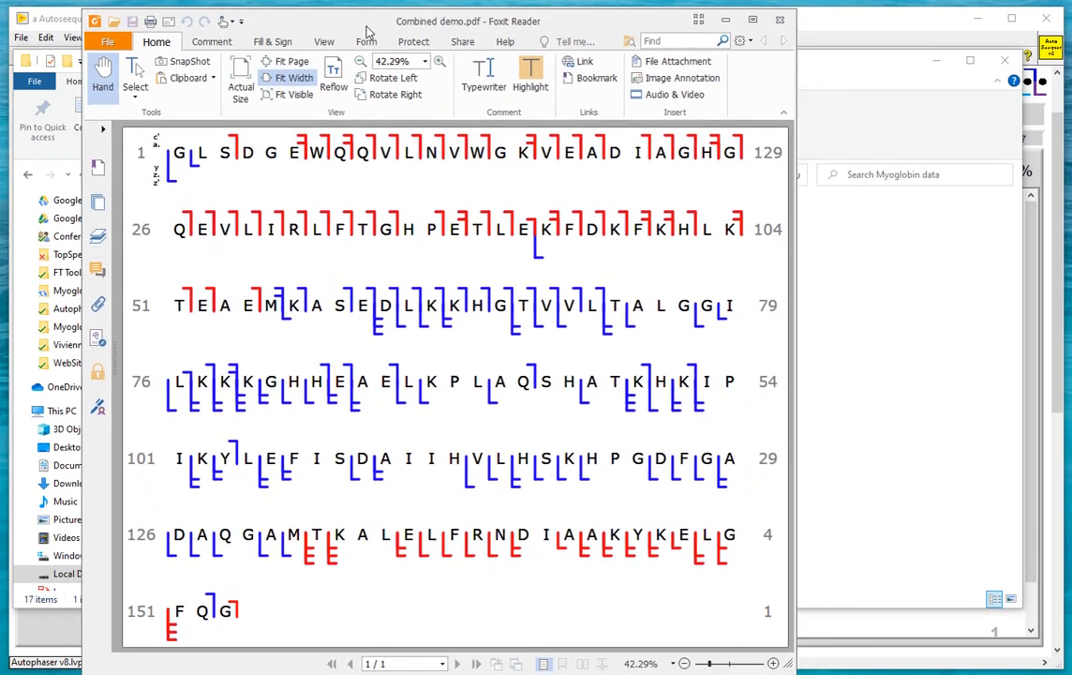
drag(367, 31, 304, 32)
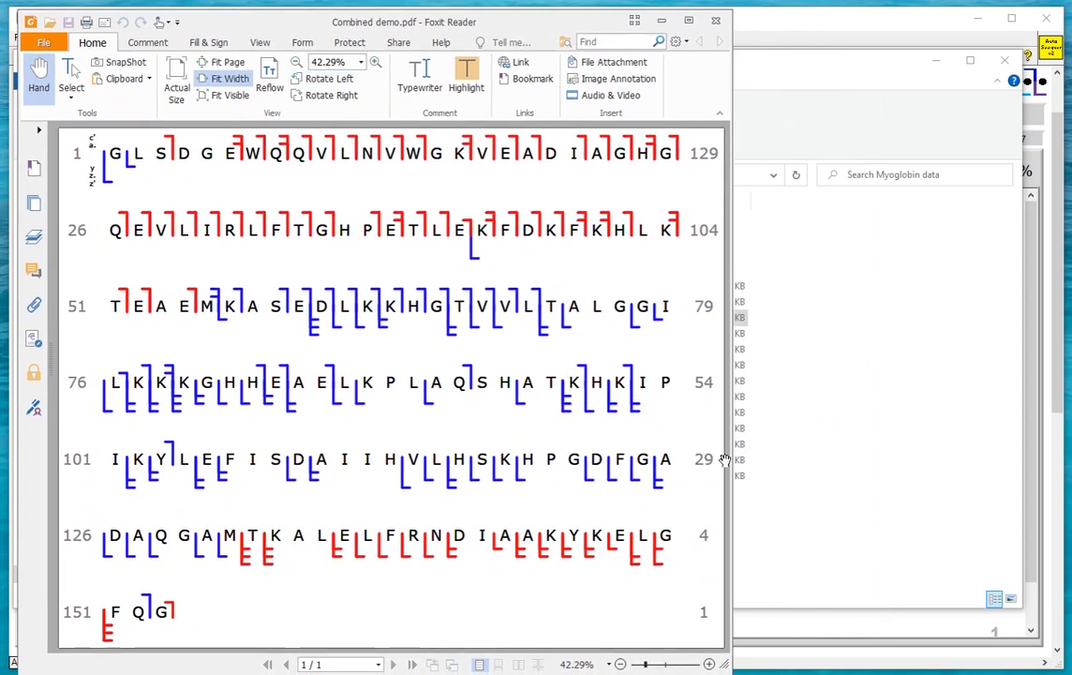